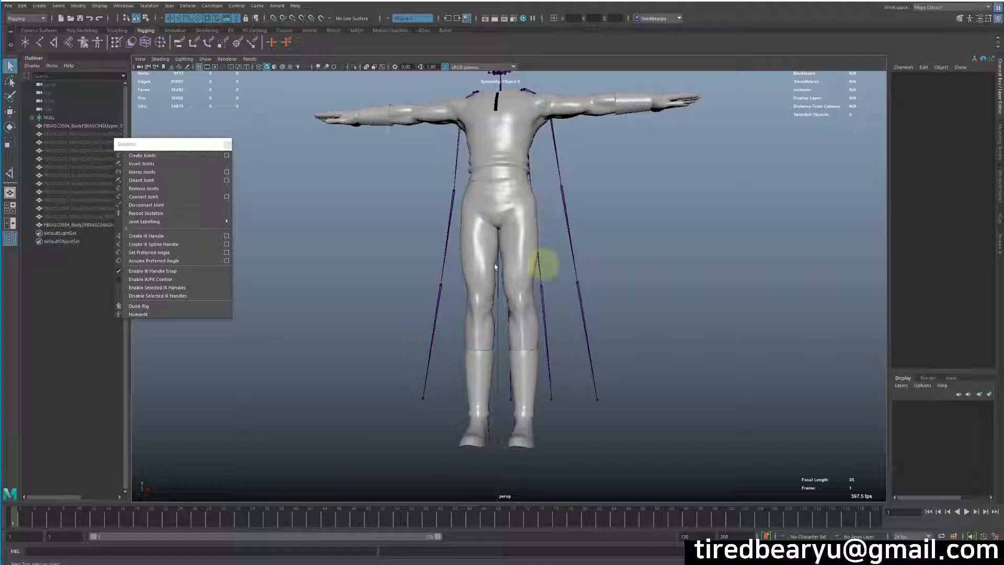
- Display the character's legs in wireframe and select the left thigh joint
left_click(758, 233)
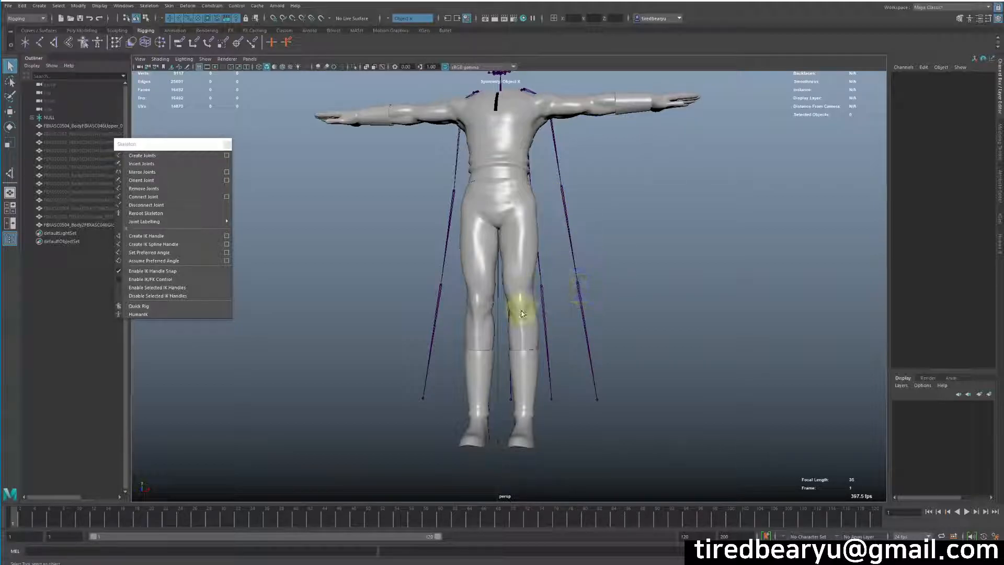
right_click_drag(538, 321, 708, 313, "alt")
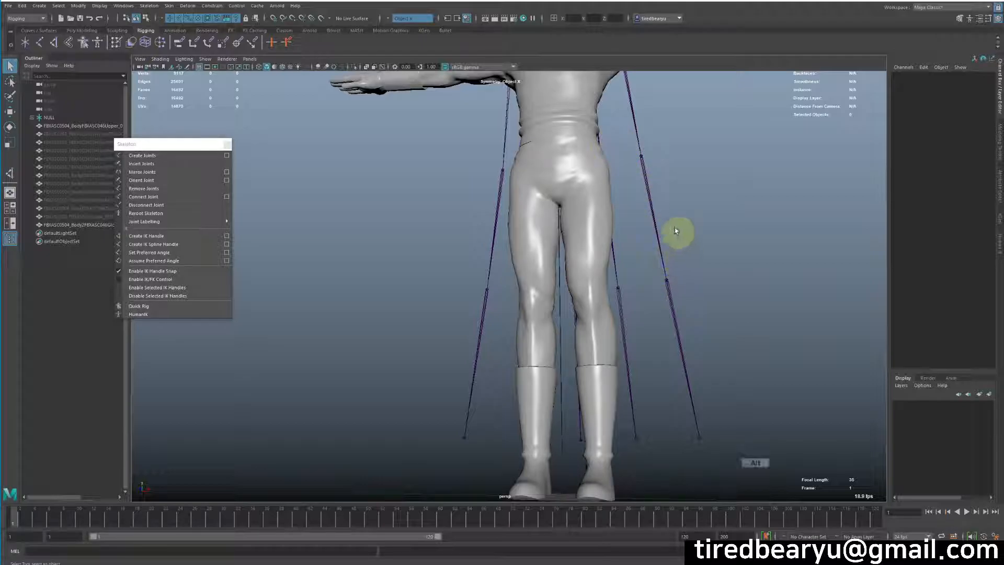
right_click_drag(679, 233, 644, 191, "alt")
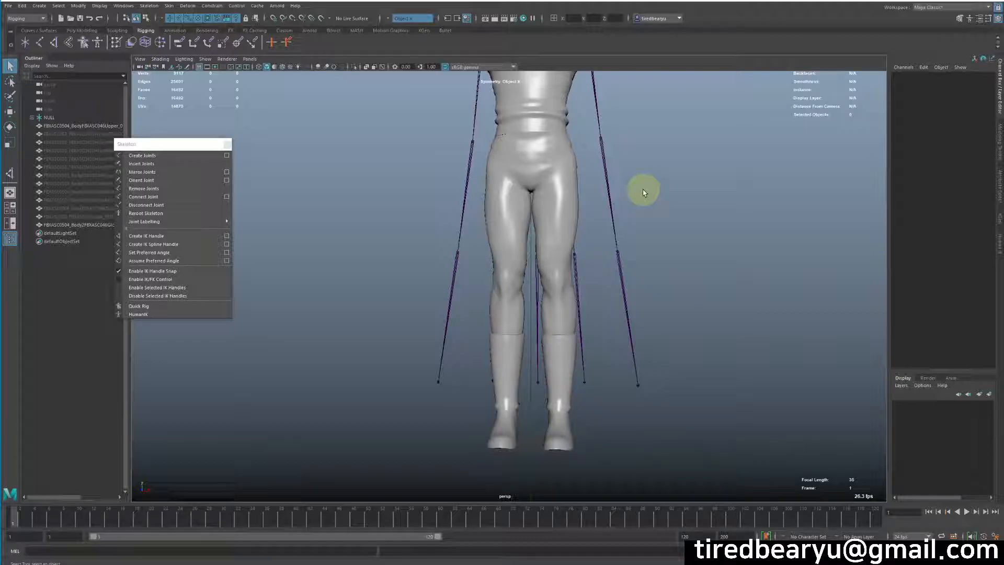
mouse_move(632, 198)
right_mouse_down("alt")
mouse_move(592, 195)
mouse_move(638, 193)
right_mouse_up("alt")
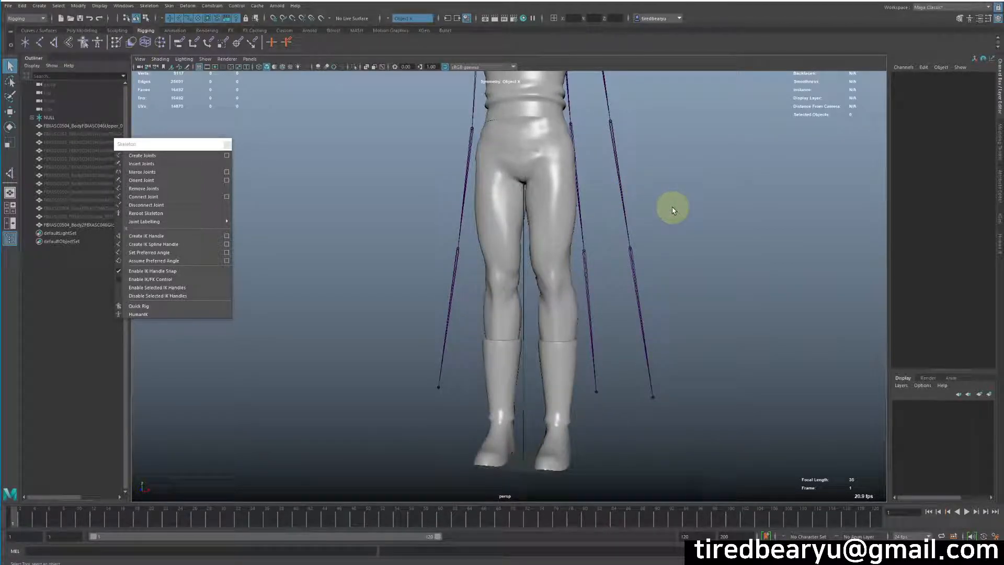
middle_click_drag(656, 224, 626, 230, "alt")
right_click_drag(625, 231, 711, 213, "alt")
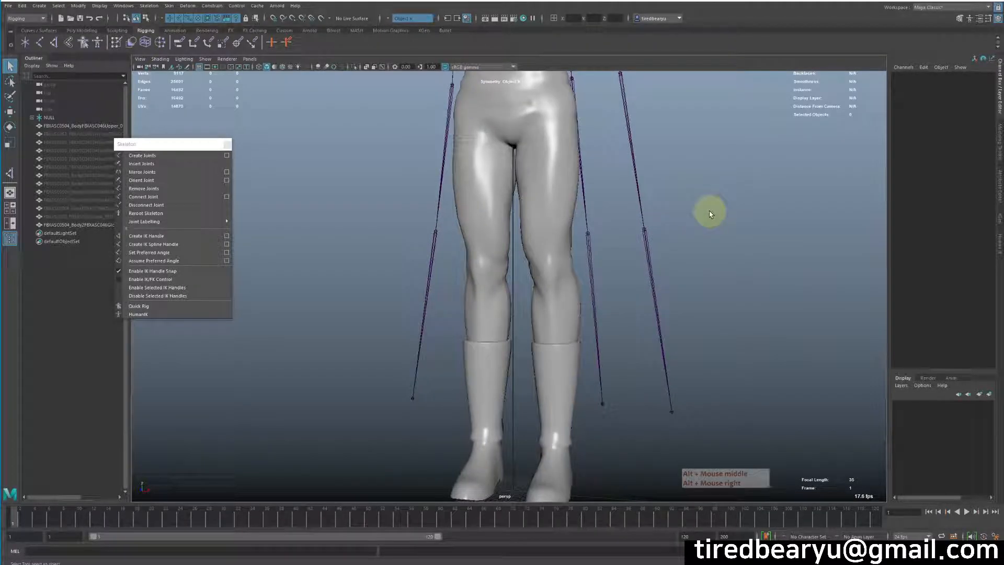
left_click_drag(695, 224, 590, 173, "alt")
key("4")
left_click(601, 139)
mouse_move(601, 139)
left_mouse_down("alt")
mouse_move(588, 162)
mouse_move(592, 127)
left_mouse_up("alt")
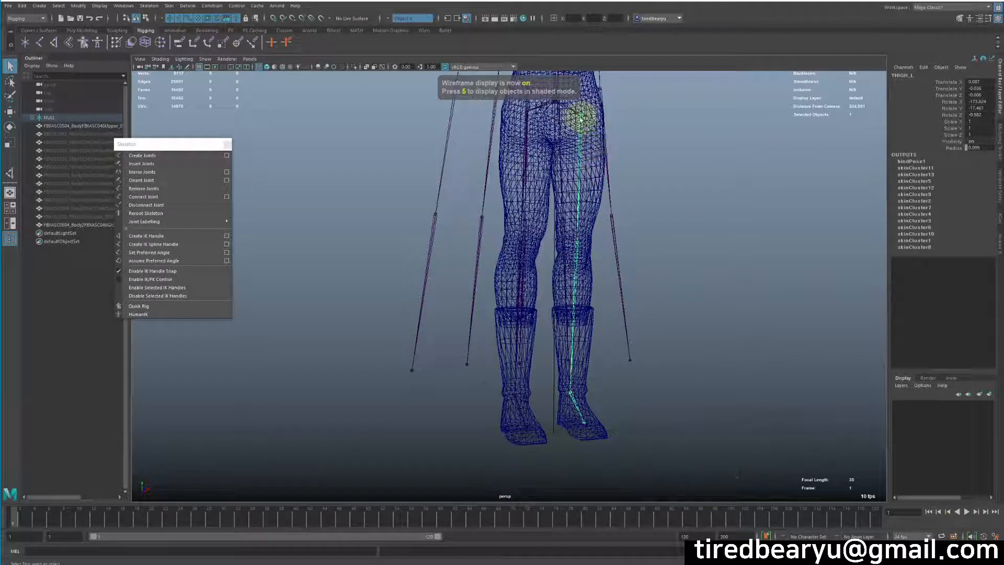
- Create an IK handle on the left leg from the thigh joint to the ankle joint
left_click(160, 236)
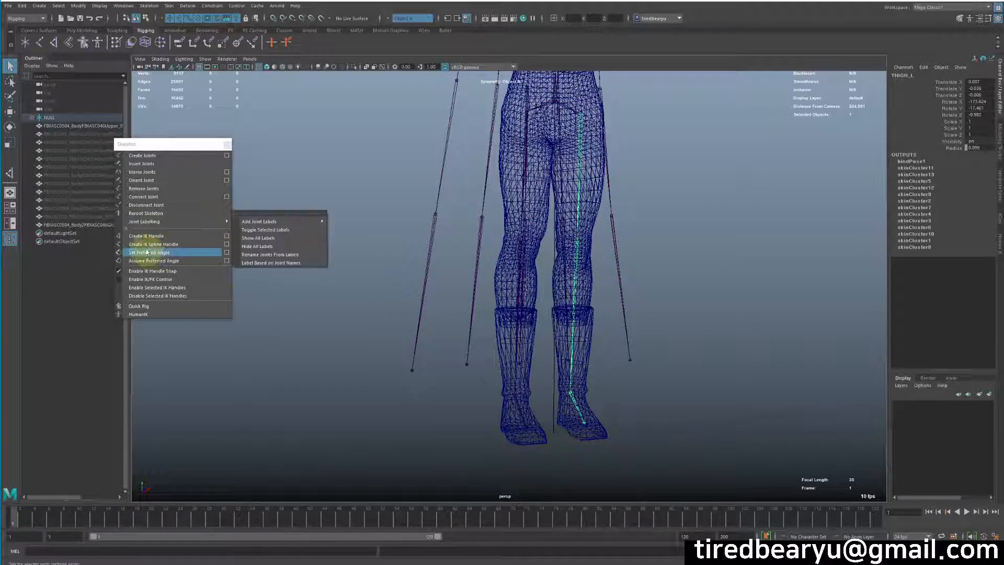
left_click_drag(148, 144, 179, 107)
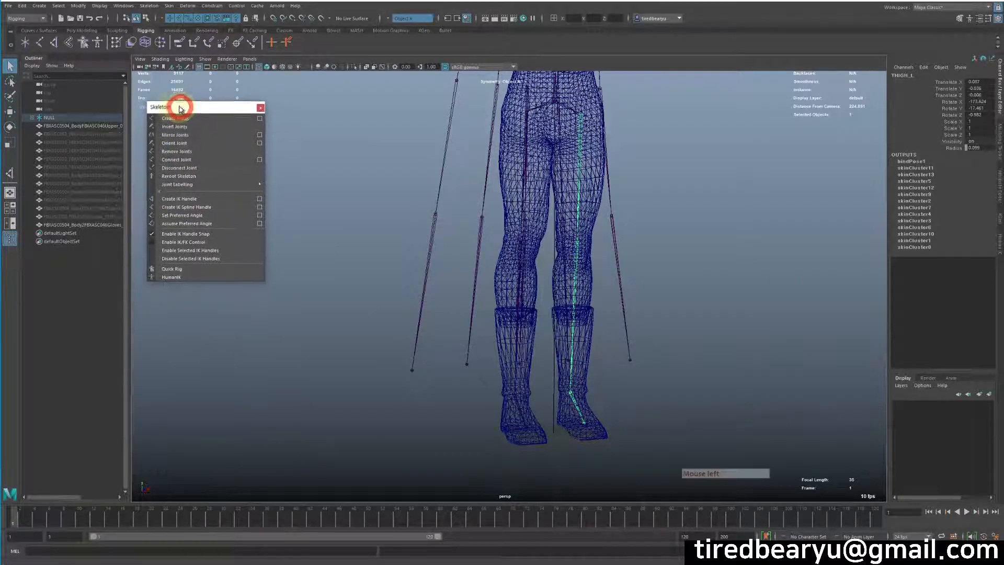
left_click(178, 197)
left_click(789, 229)
left_click_drag(789, 229, 678, 201, "alt")
left_click(581, 115)
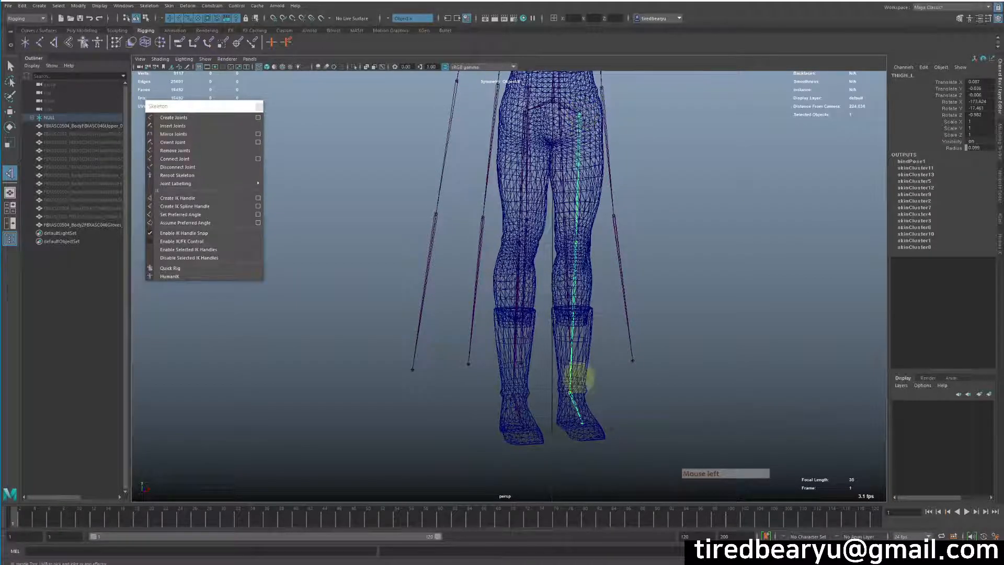
left_click(571, 396)
left_click_drag(735, 328, 697, 307, "alt")
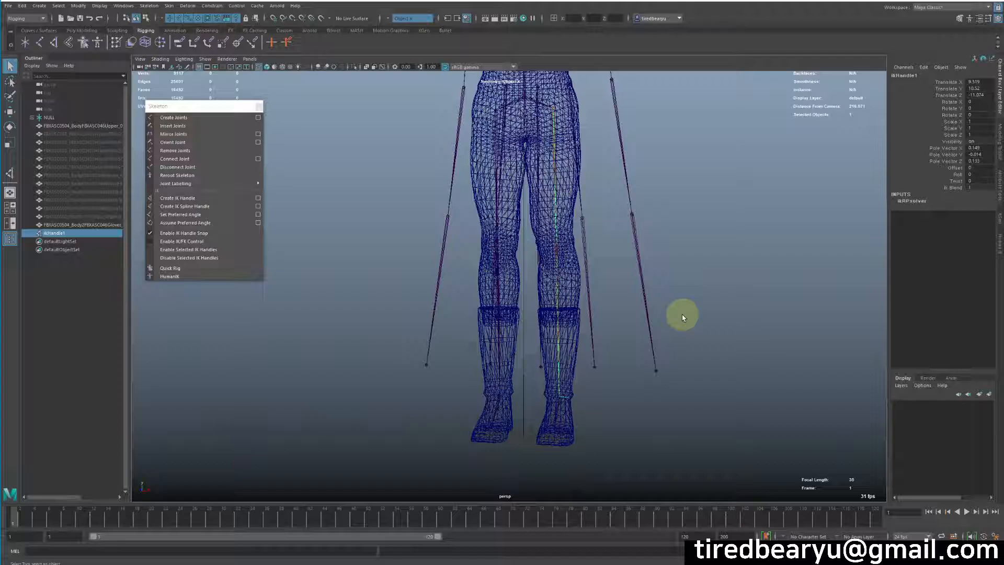
- Try raising the left ankle's IK handle in shaded display to test the knee bend, and undo the move
key("5")
left_click_drag(648, 347, 601, 347, "alt")
key("w")
left_click_drag(555, 382, 588, 305)
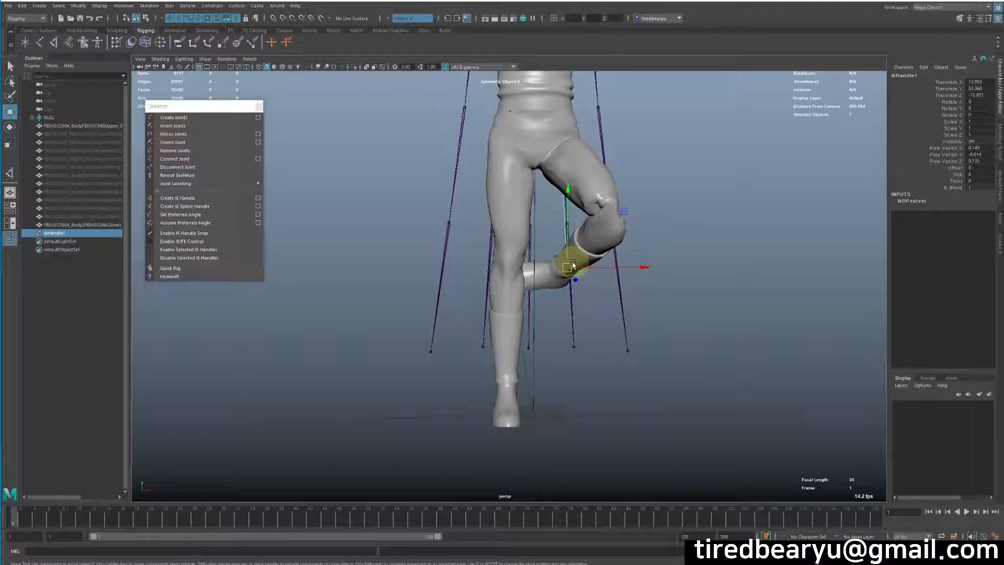
key("ctrl+z")
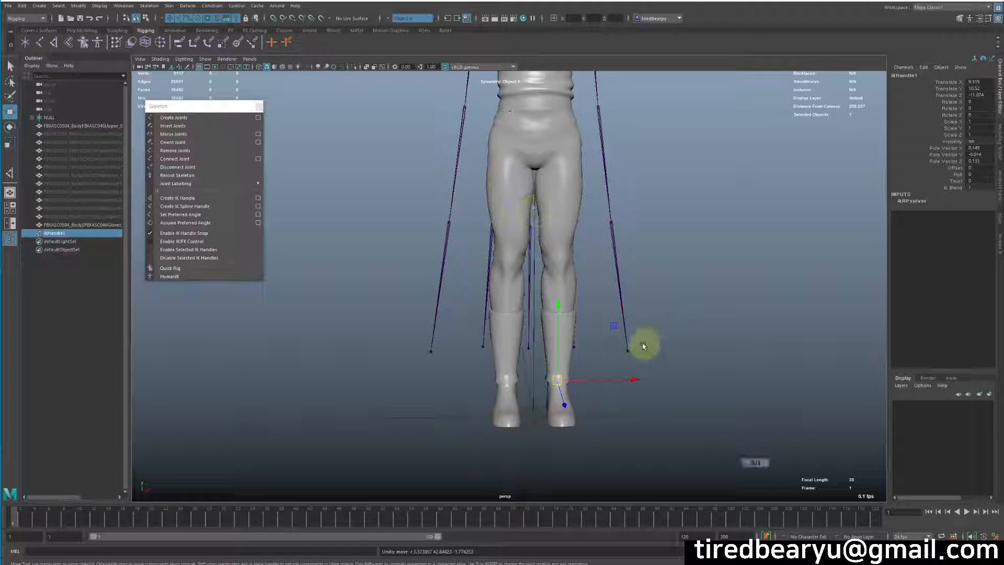
- Undo the creation of the left leg's IK handle in wireframe display and clear the selection
left_click_drag(575, 313, 531, 318, "alt")
right_click_drag(531, 318, 702, 320, "alt")
middle_click_drag(702, 320, 717, 239, "alt")
right_click_drag(716, 240, 670, 239, "alt")
left_click_drag(671, 239, 697, 220, "alt")
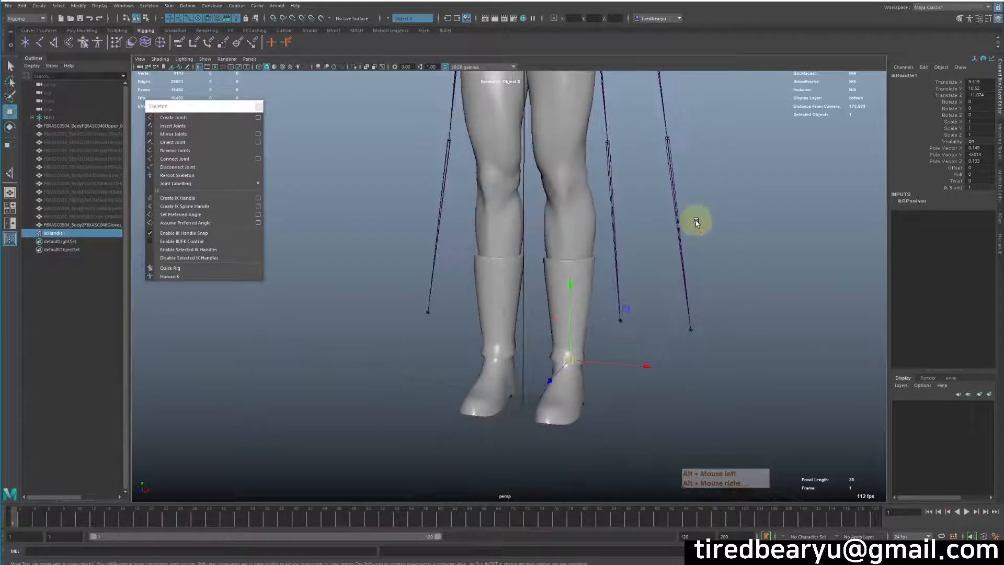
right_click_drag(697, 221, 624, 225, "alt")
middle_click_drag(623, 225, 611, 245, "alt")
key("4")
right_click_drag(618, 243, 664, 234, "alt")
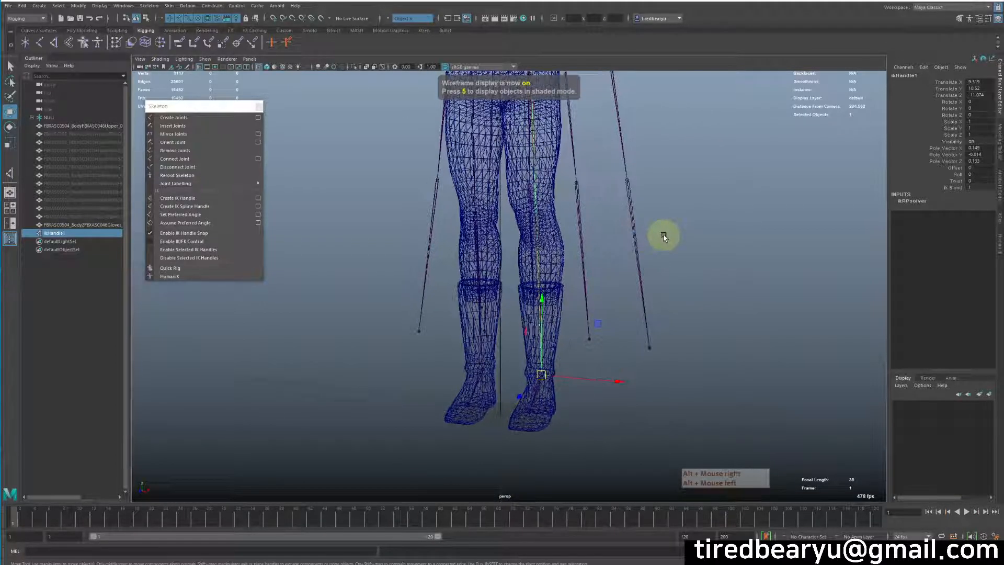
key("ctrl+z")
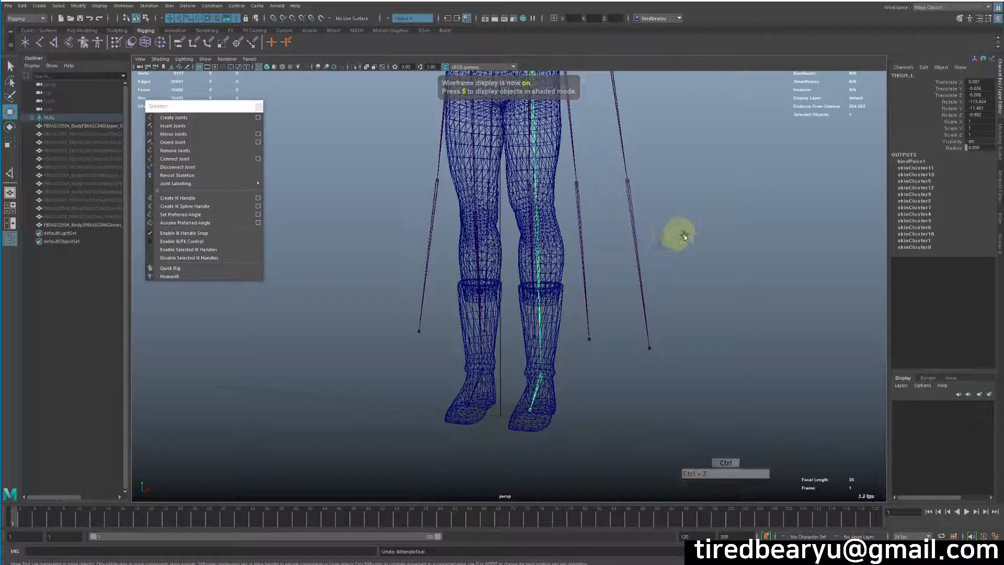
left_click(732, 260)
- Select the left knee joint and rotate it so the lower leg bends backward
mouse_move(604, 252)
left_mouse_down("alt")
mouse_move(644, 253)
mouse_move(614, 252)
left_mouse_up("alt")
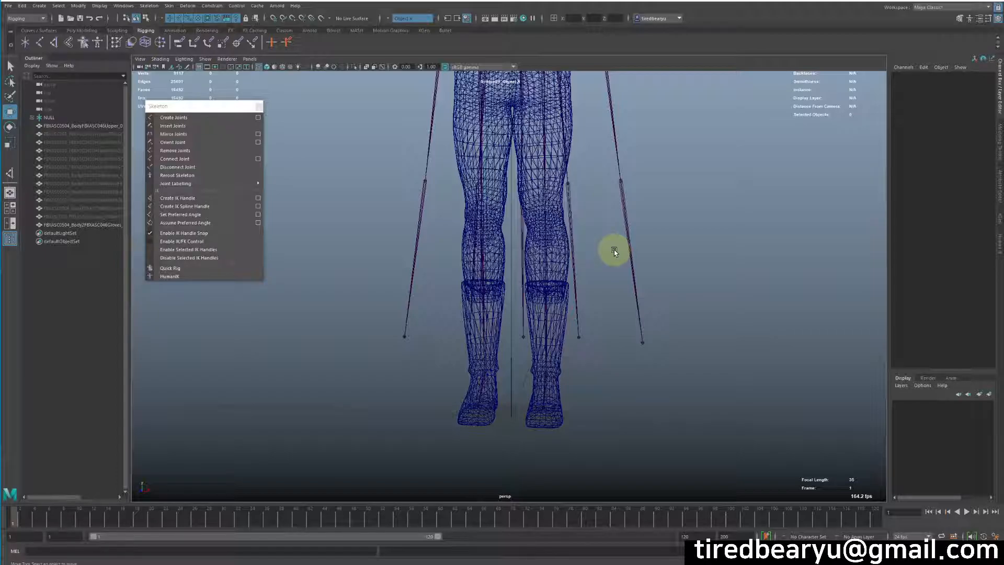
mouse_move(605, 262)
left_mouse_down("alt")
mouse_move(552, 267)
mouse_move(533, 251)
left_mouse_up("alt")
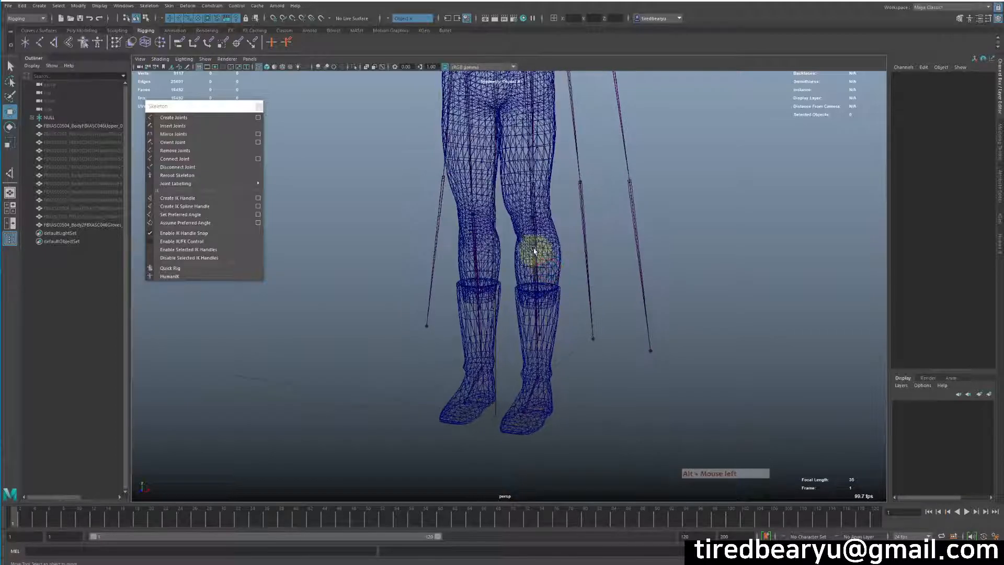
key("5")
left_click(530, 239)
key("4")
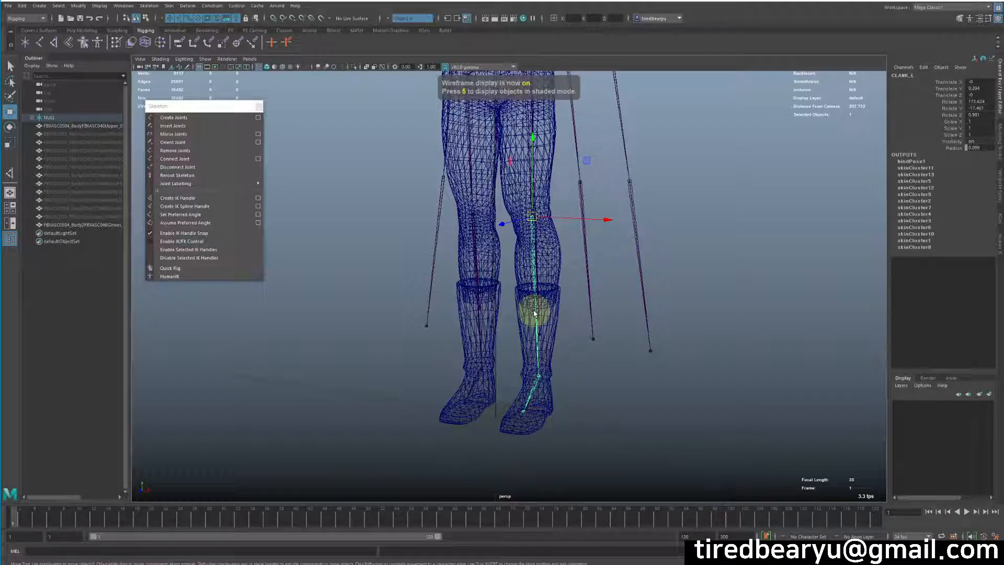
key("e")
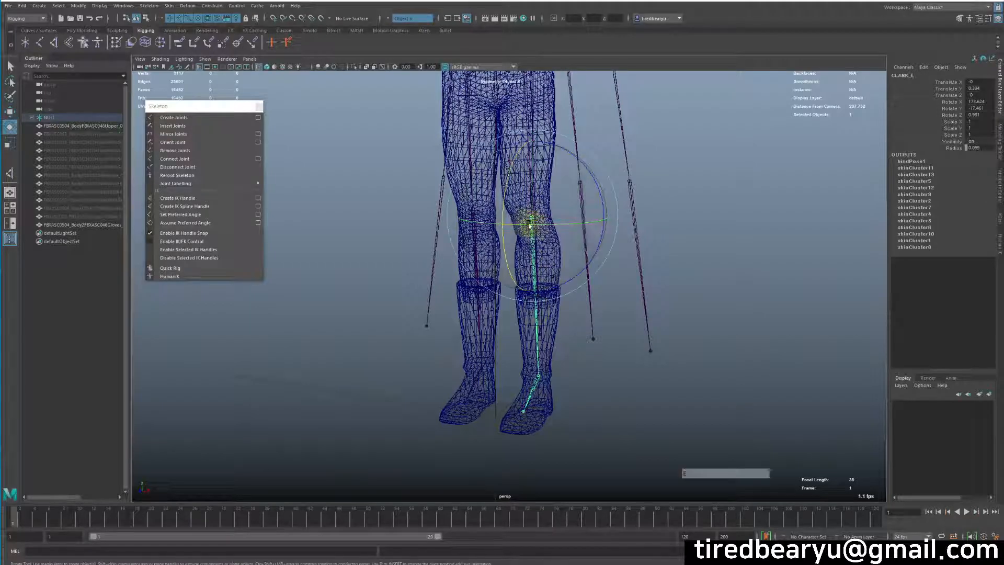
left_click_drag(505, 184, 506, 269)
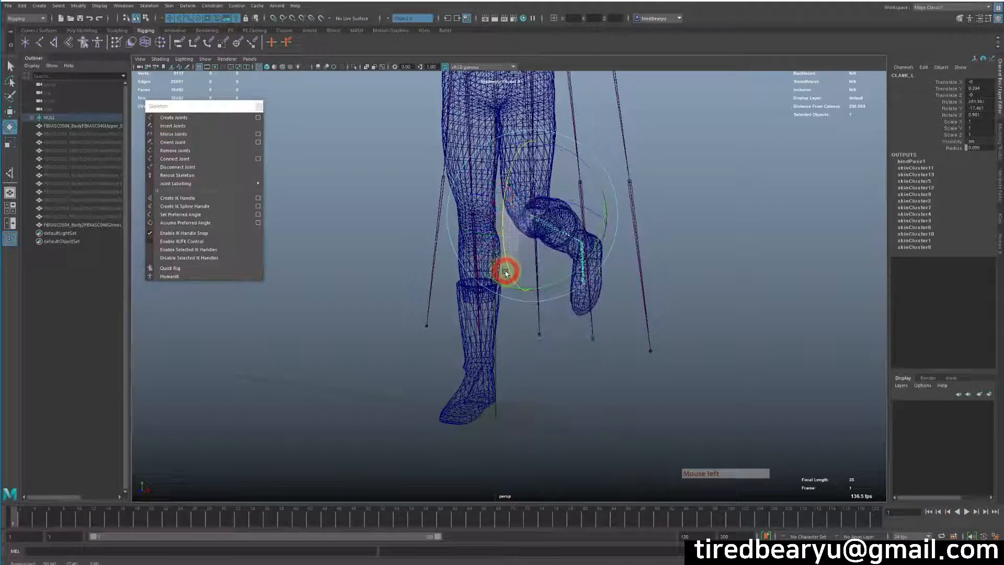
- Set the preferred angle of the left knee joint in its bent pose
key("5")
mouse_move(704, 303)
left_mouse_down("alt")
mouse_move(786, 299)
mouse_move(657, 278)
mouse_move(670, 283)
mouse_move(652, 258)
left_mouse_up("alt")
key("4")
right_click(679, 160)
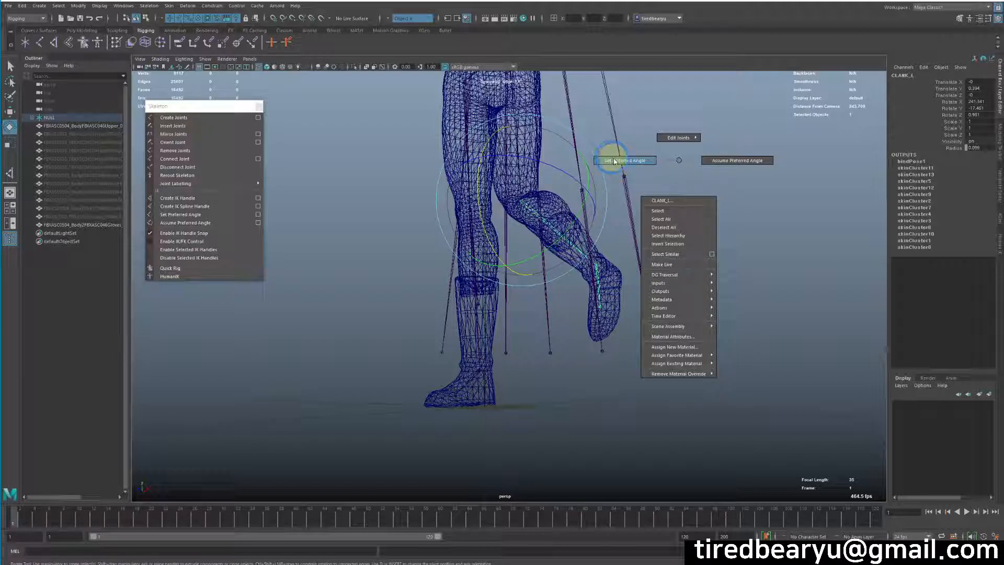
right_click_drag(679, 160, 614, 161)
left_click_drag(646, 250, 678, 251, "alt")
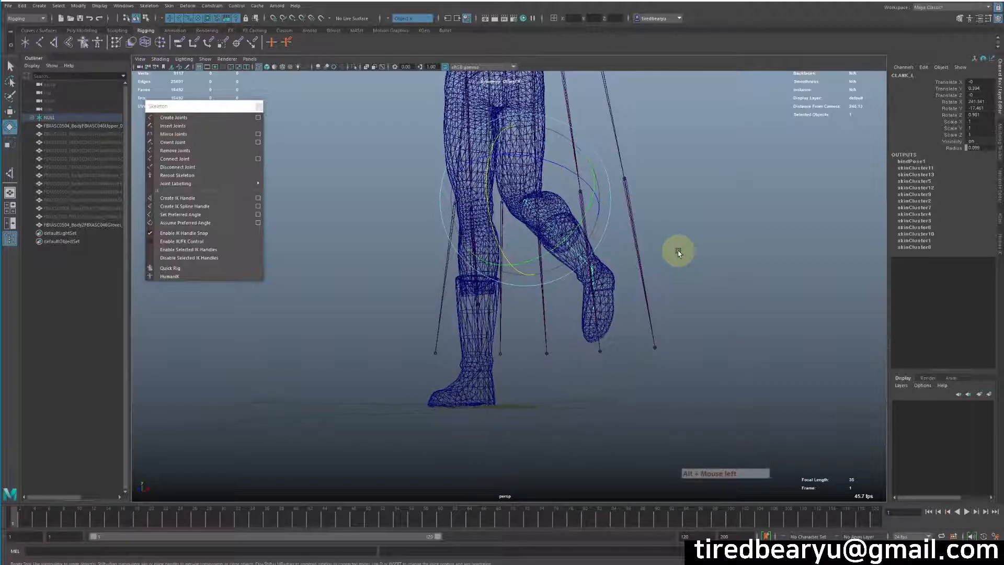
- Try rotating the left knee joint by hand with the Rotate tool, and undo the rotation
left_click_drag(563, 195, 566, 255)
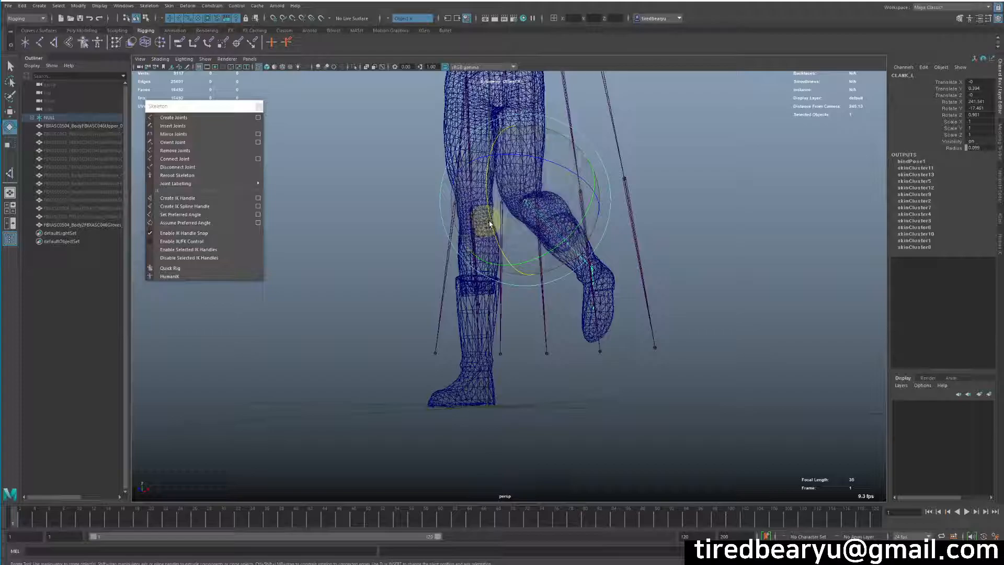
left_click_drag(627, 250, 654, 262, "alt")
middle_click_drag(654, 262, 670, 265, "alt")
left_click_drag(670, 264, 675, 264, "alt")
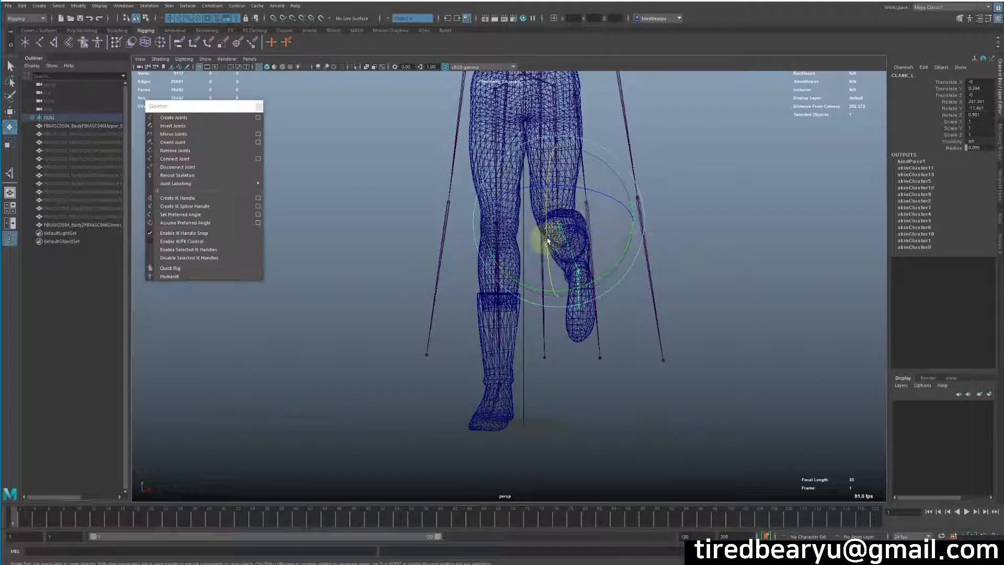
key("5")
key("4")
left_click_drag(549, 252, 520, 331)
key("ctrl+z")
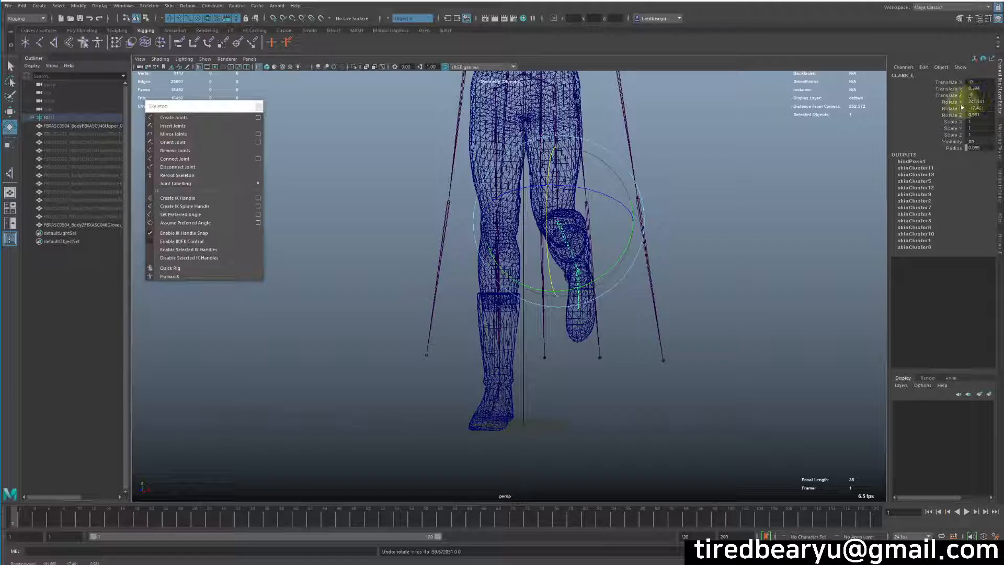
- Try setting the left knee joint's Rotate X, Y and Z to 0, and undo the change
left_click_drag(982, 101, 992, 114)
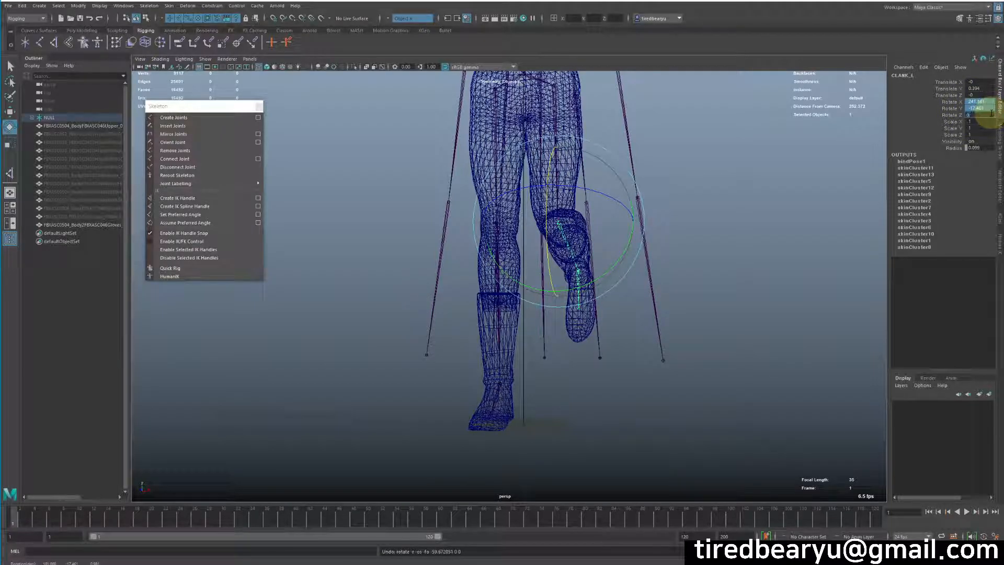
type("0")
key("Return")
right_click(745, 113)
key("z")
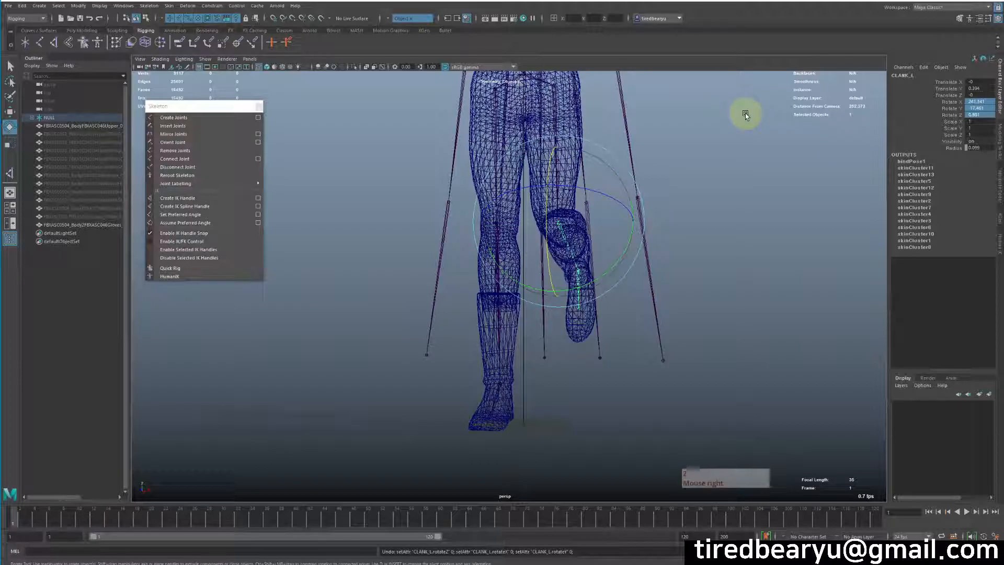
- Select the skeleton's root_ground joint and try to apply Unbind Skin to it
right_click_drag(746, 113, 663, 167, "alt")
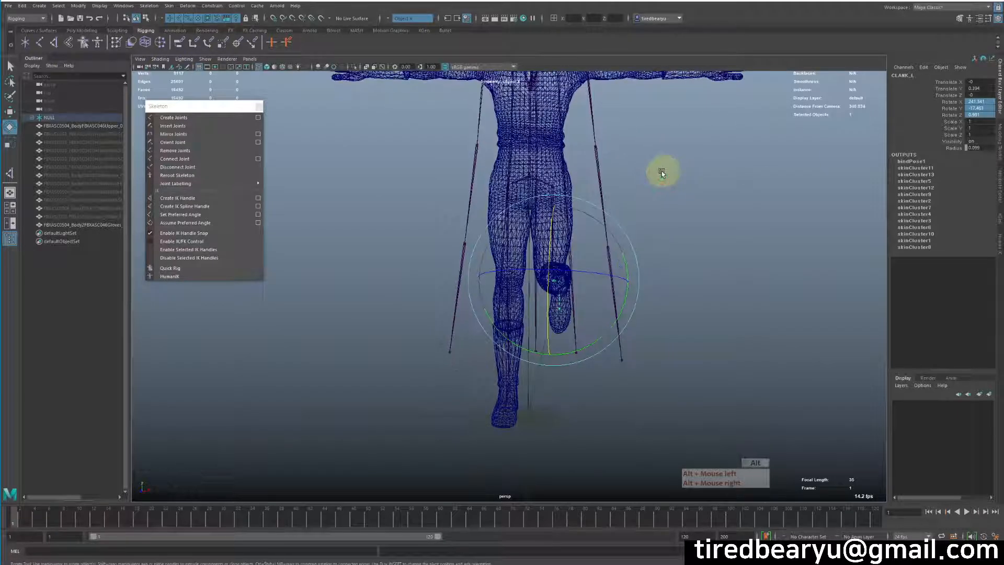
left_click(544, 170)
left_click(493, 168)
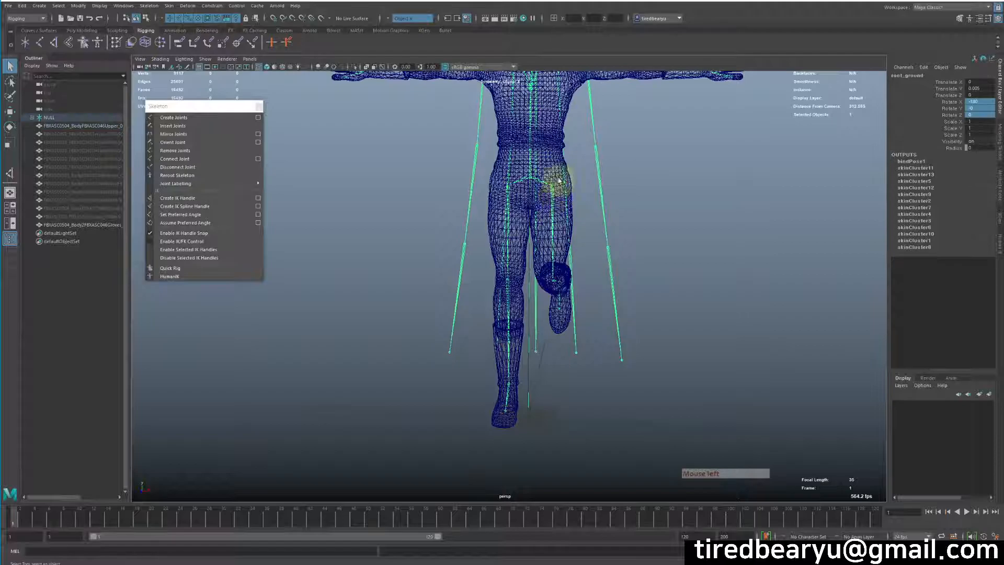
left_click(168, 6)
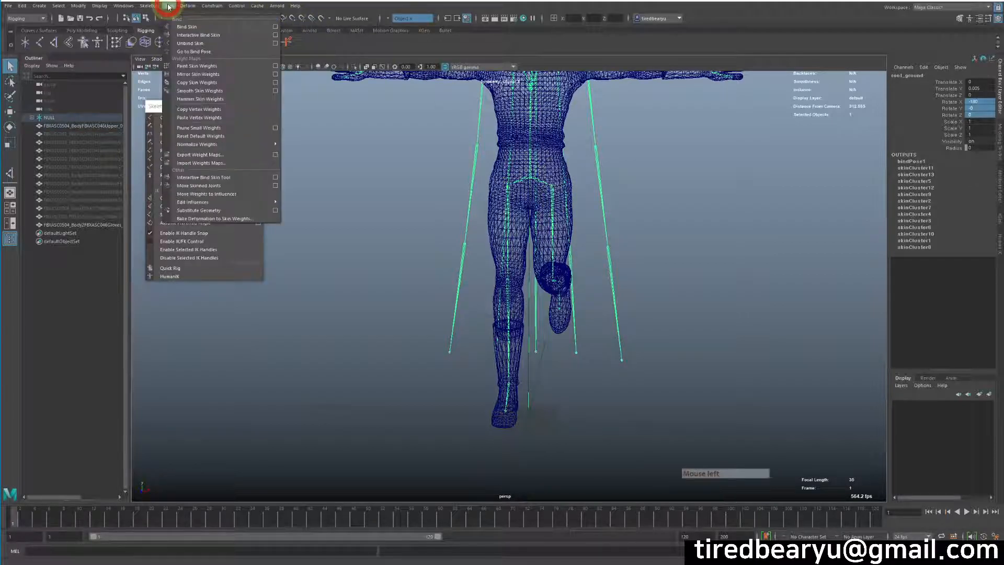
left_click(197, 44)
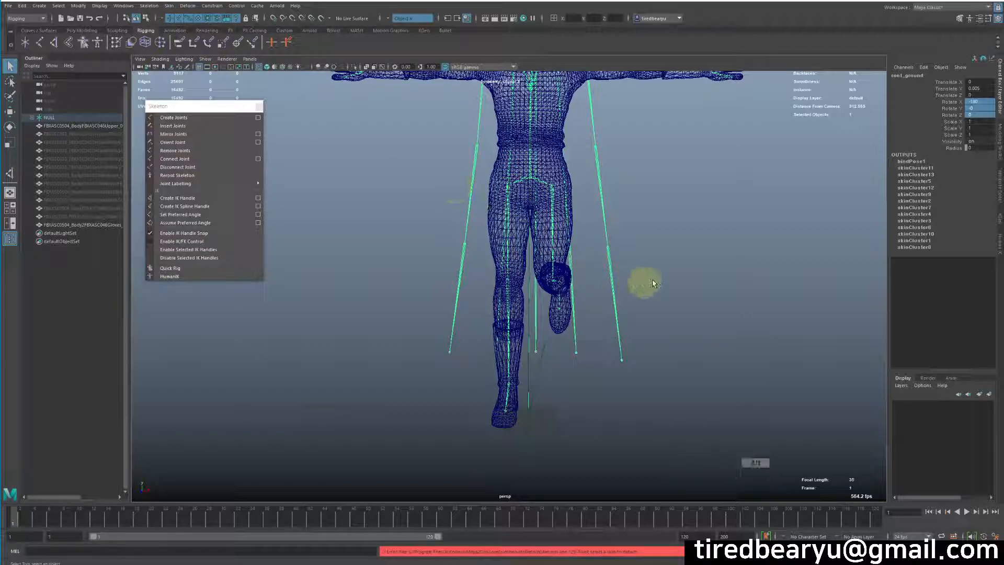
- Copy the right knee joint's Rotate X value and set the left knee joint's Rotate X to 173.626
left_click_drag(643, 280, 655, 254, "alt")
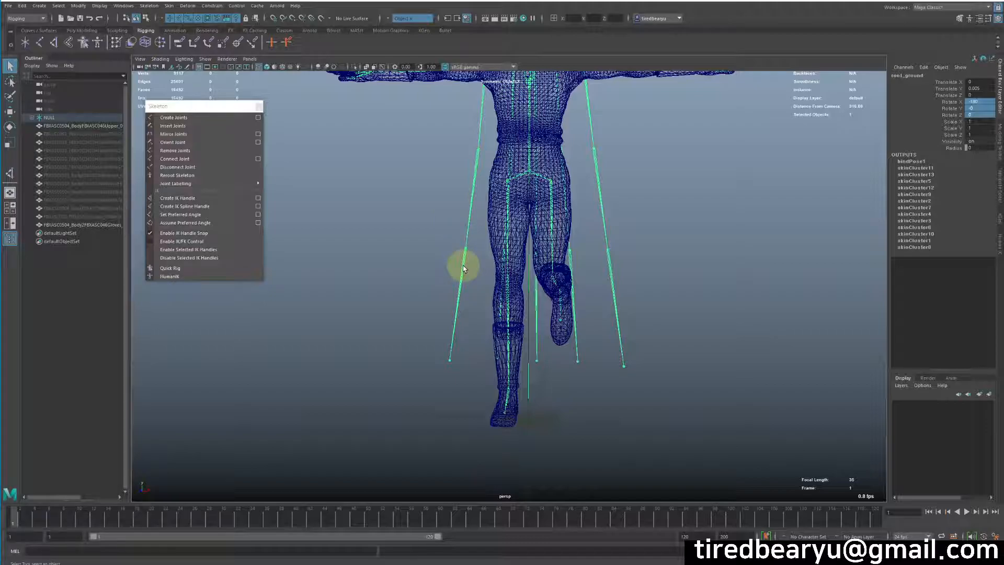
right_click_drag(515, 267, 678, 239, "alt")
left_click_drag(505, 276, 489, 285, "alt")
left_click(499, 283)
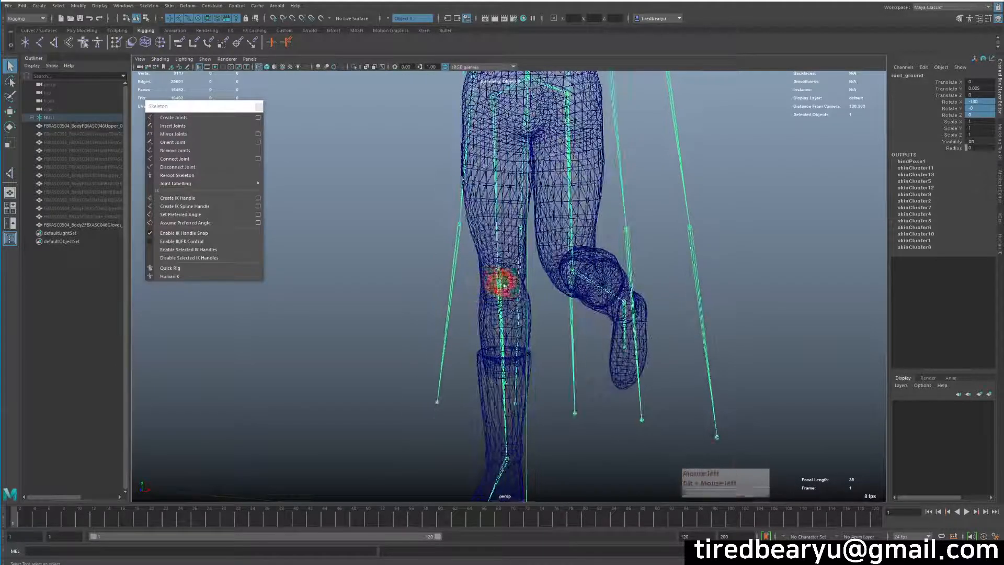
left_click(982, 102)
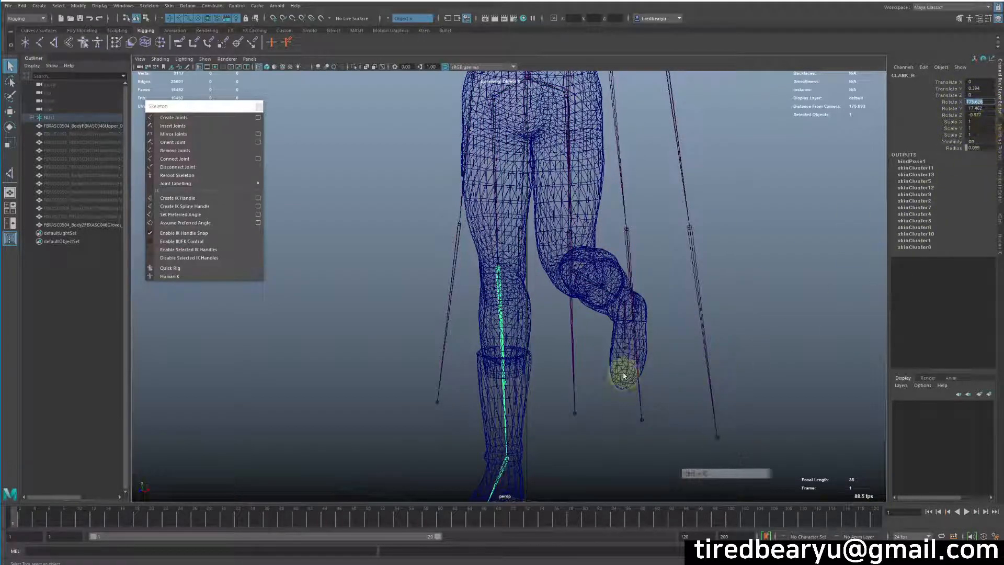
left_click(588, 280)
left_click(979, 101)
type("173.626")
key("Return")
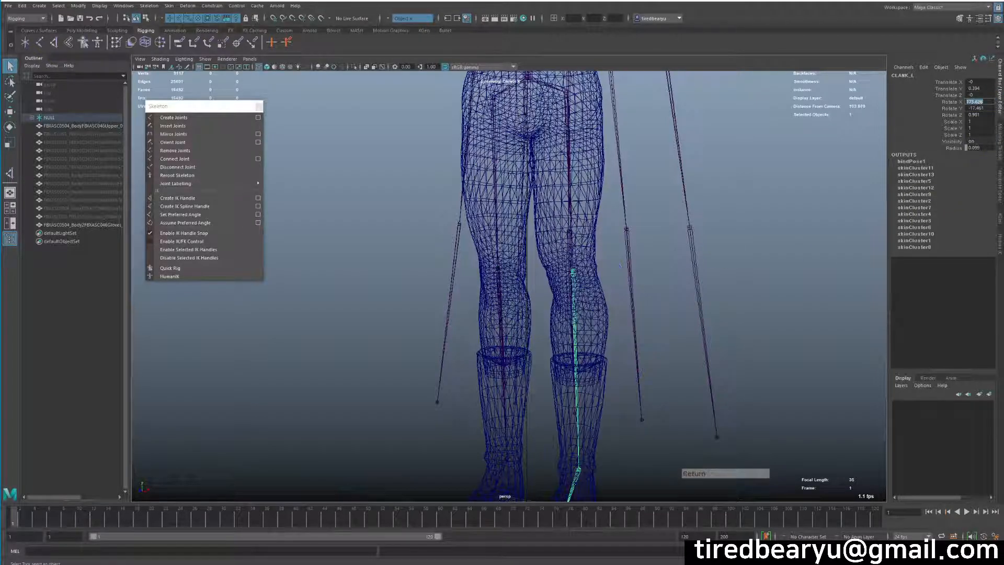
- Undo the recent left knee rotation edits and the Unbind Skin operation
middle_click_drag(539, 309, 579, 229, "alt")
left_click_drag(579, 228, 628, 256, "alt")
key("5")
left_click_drag(693, 277, 668, 271, "alt")
middle_click_drag(667, 271, 648, 317, "alt")
key("z")
key("z")
key("z")
key("z")
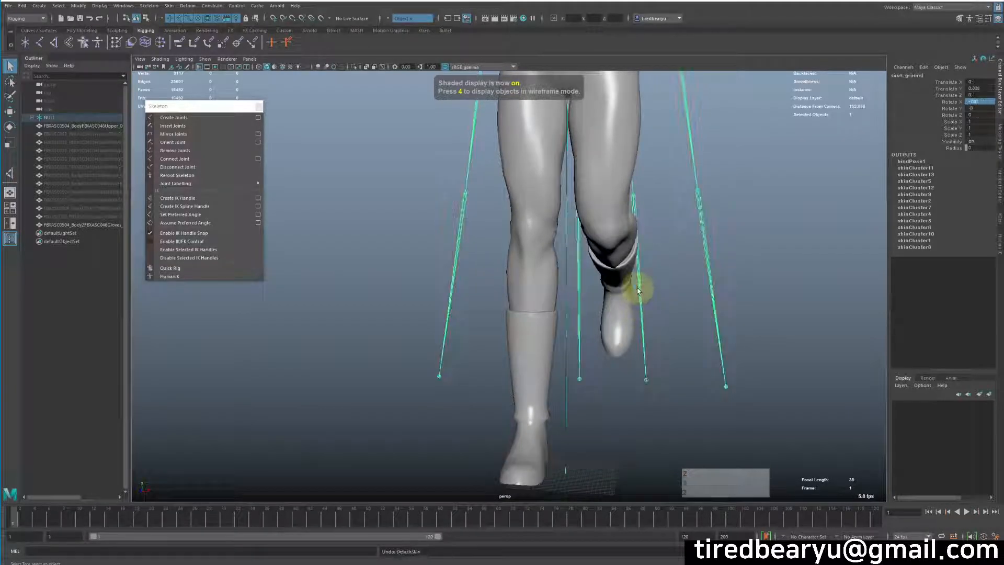
key("4")
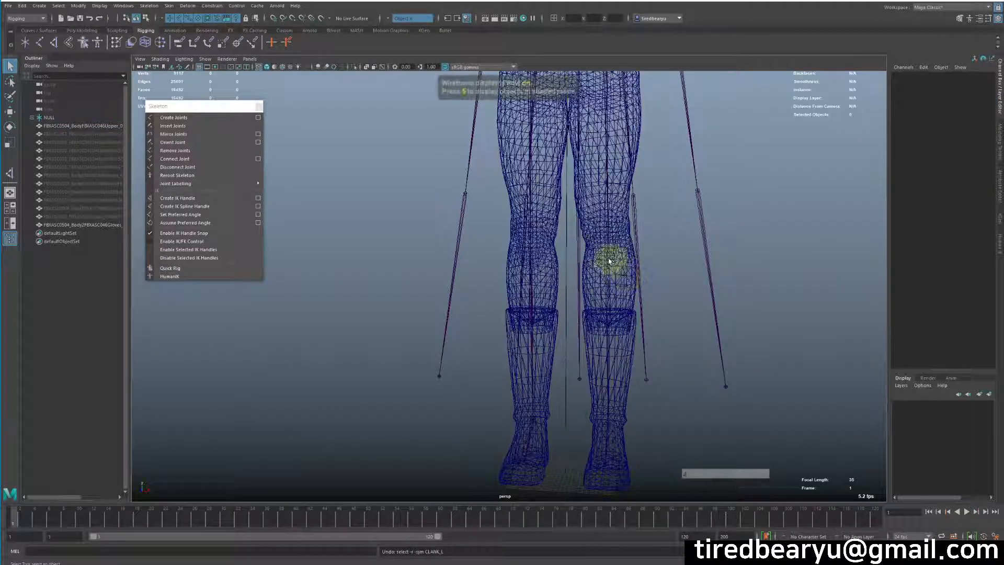
- Bend the left knee joint backwards to a Rotate X of about 228.7 and set that pose as its preferred angle
left_click(609, 251)
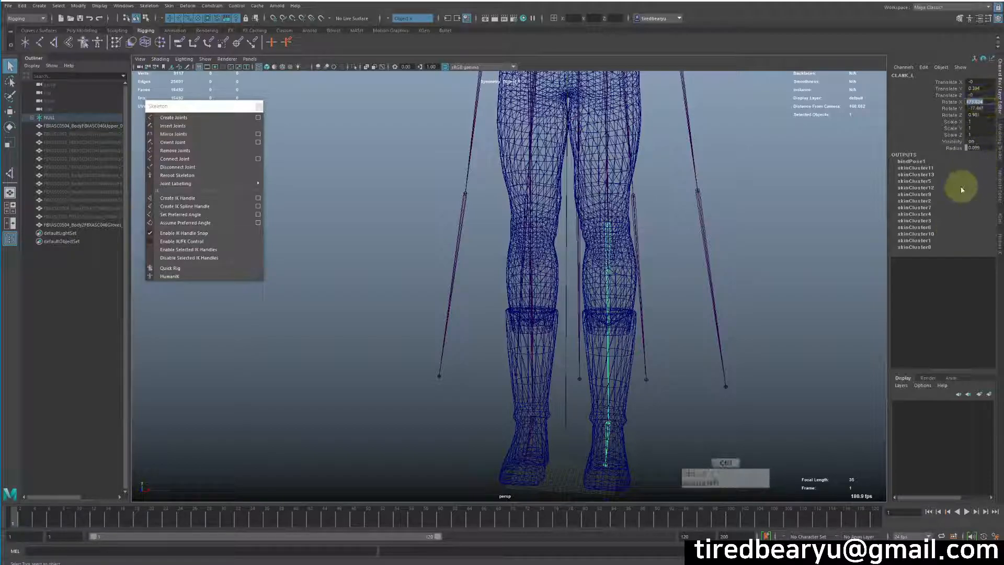
left_click(976, 101)
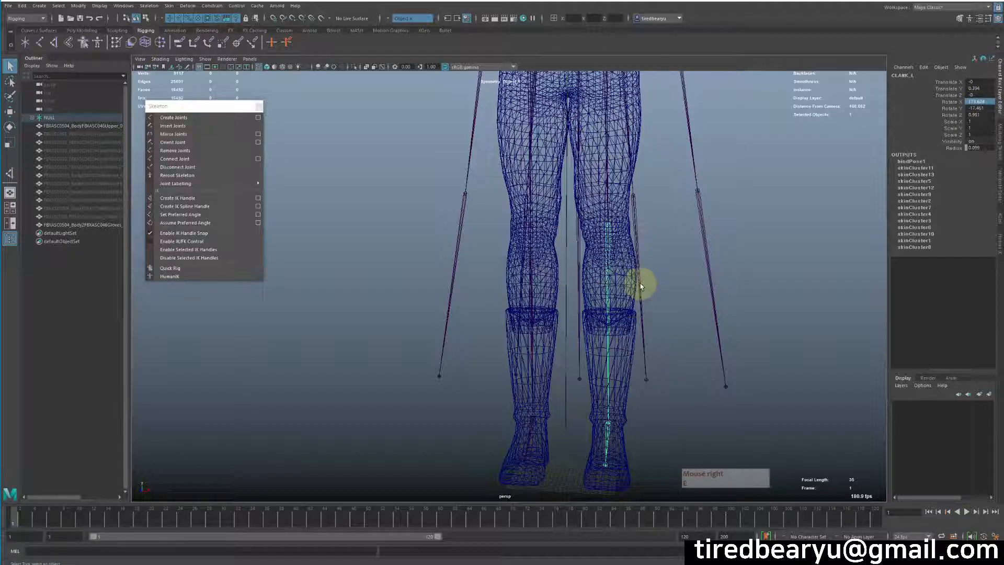
key("e")
left_click_drag(606, 250, 643, 285)
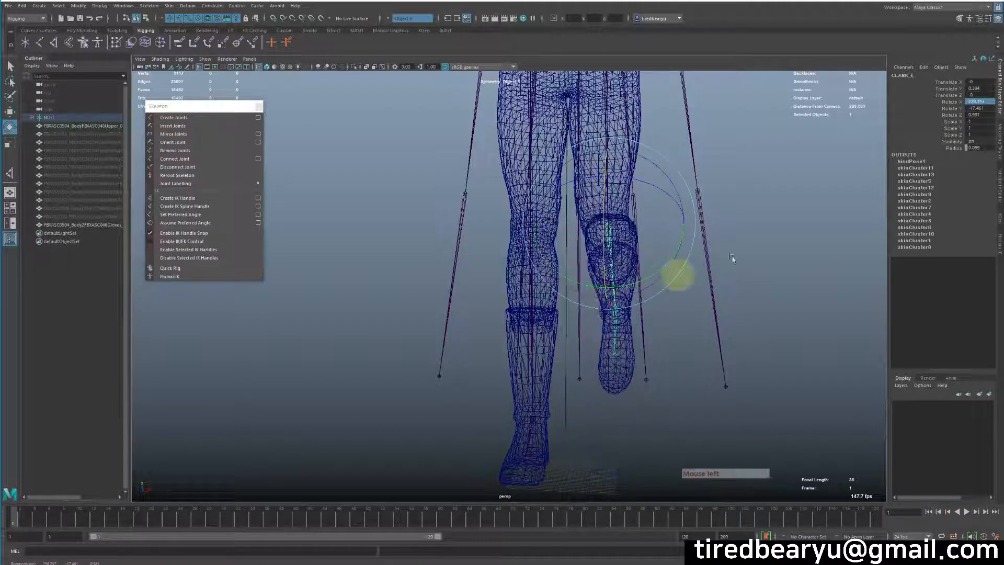
right_click(687, 146)
right_click_drag(687, 147, 652, 147)
left_click_drag(681, 157, 674, 181, "alt")
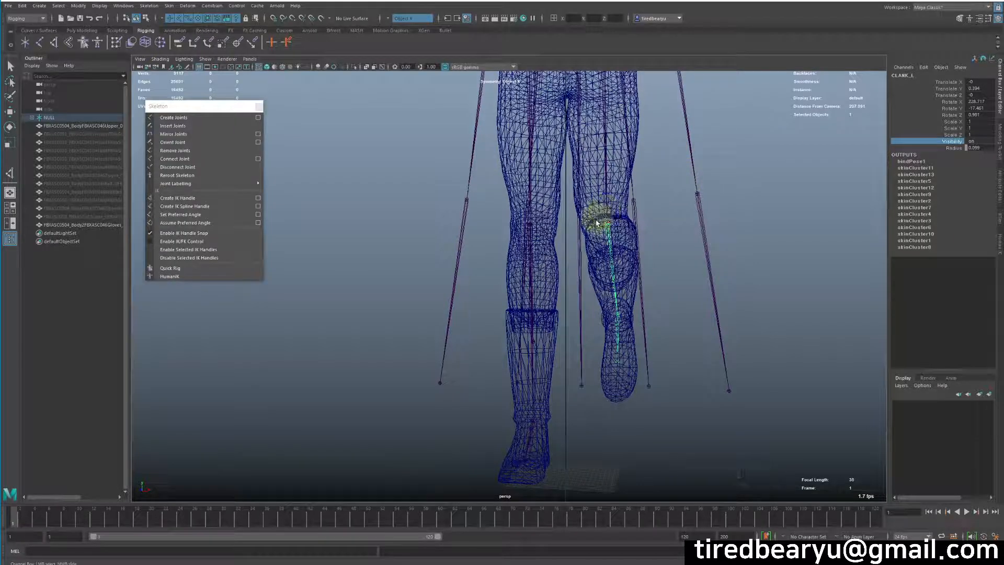
- Set the left knee joint's Rotate X to 173.624 to straighten the leg
double_click(977, 102)
type("173.624")
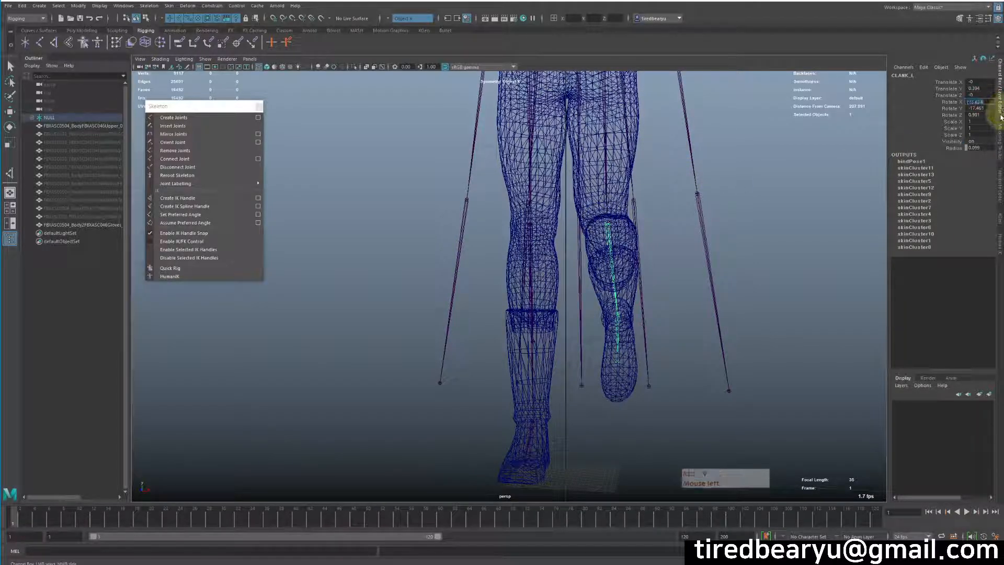
key("Return")
mouse_move(694, 297)
right_mouse_down("alt")
mouse_move(620, 243)
mouse_move(605, 262)
right_mouse_up("alt")
key("5")
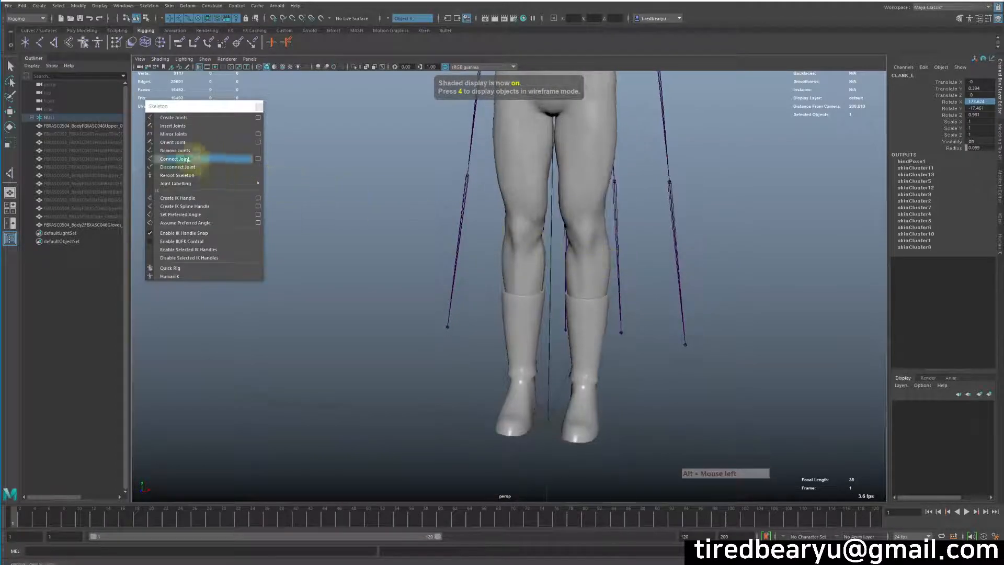
- Create an IK handle from the left thigh joint to the left ankle joint
left_click(175, 198)
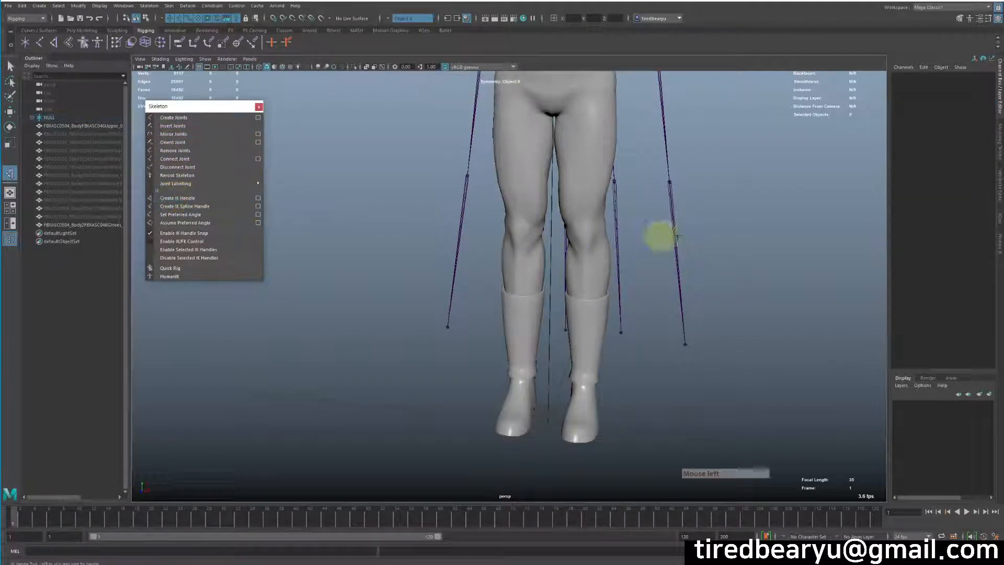
middle_click_drag(725, 216, 707, 236, "alt")
right_click_drag(690, 232, 648, 229, "alt")
key("4")
left_click(561, 129)
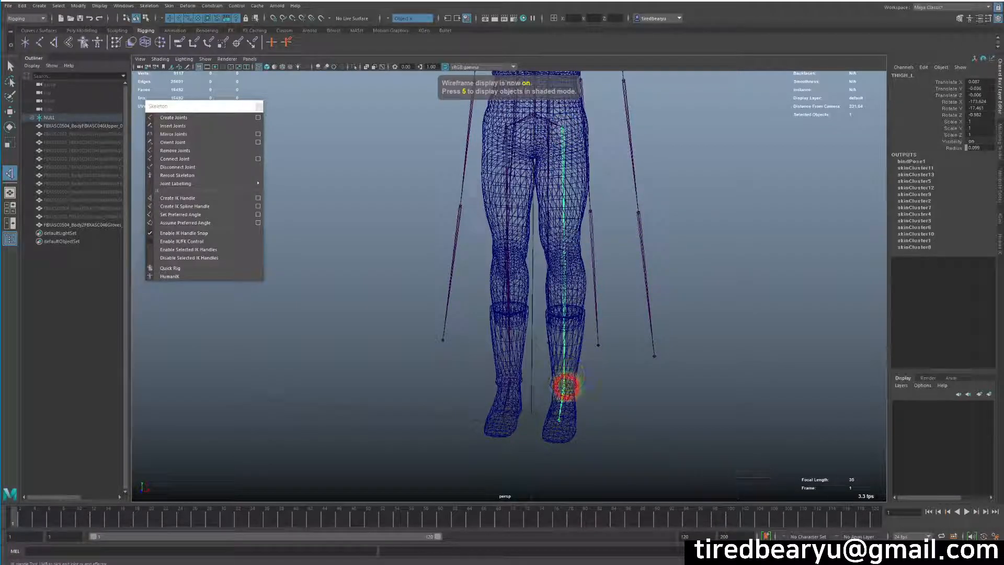
left_click(564, 384)
mouse_move(724, 398)
left_mouse_down("alt")
mouse_move(734, 300)
mouse_move(782, 291)
left_mouse_up("alt")
key("5")
right_click_drag(783, 291, 759, 318, "alt")
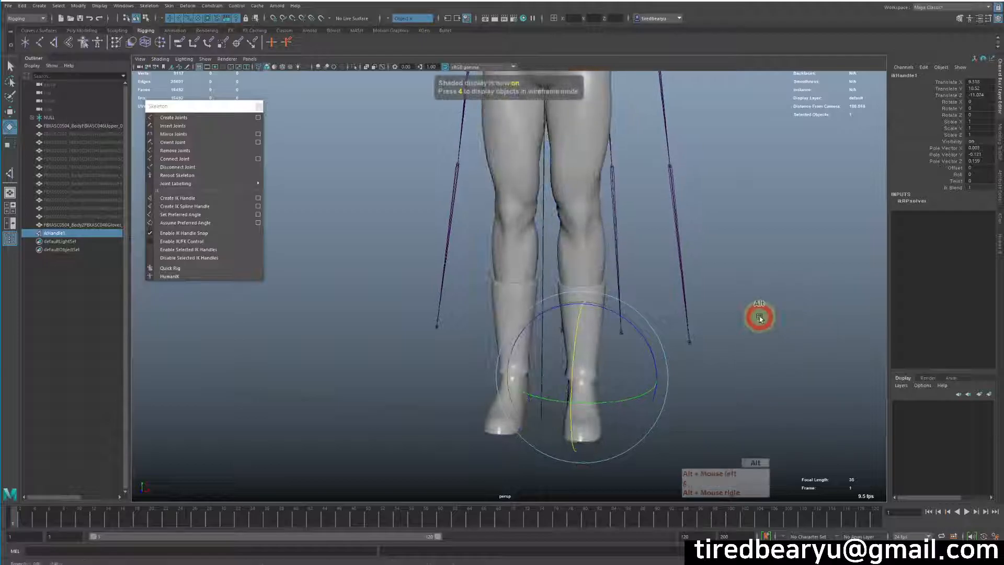
key("ctrl+z")
key("ctrl+y")
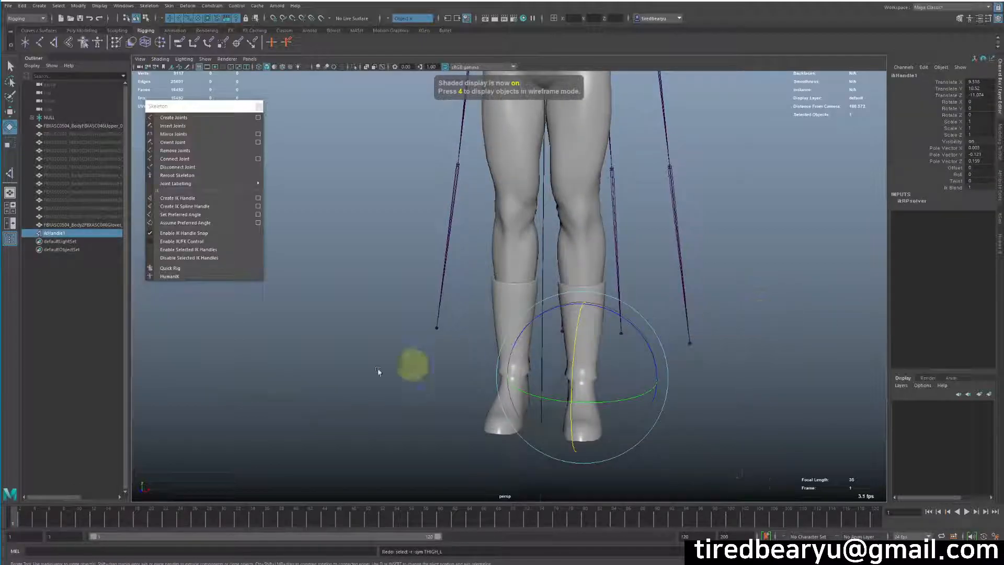
- Raise the left leg's IK handle to test the knee bend, and undo both the move and the handle's creation
right_click_drag(655, 336, 628, 309, "alt")
middle_click_drag(628, 309, 625, 337, "alt")
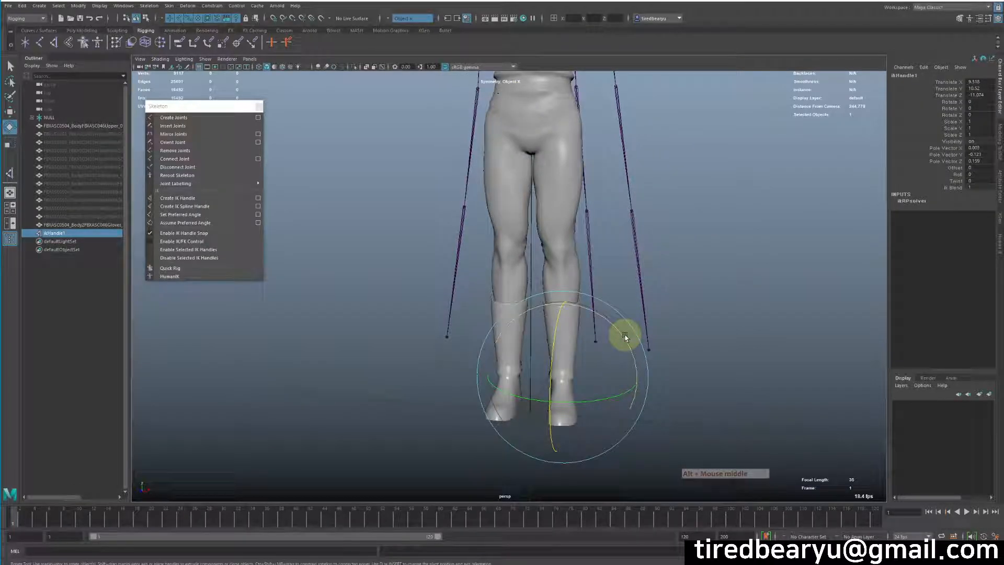
left_click_drag(634, 343, 657, 311, "alt")
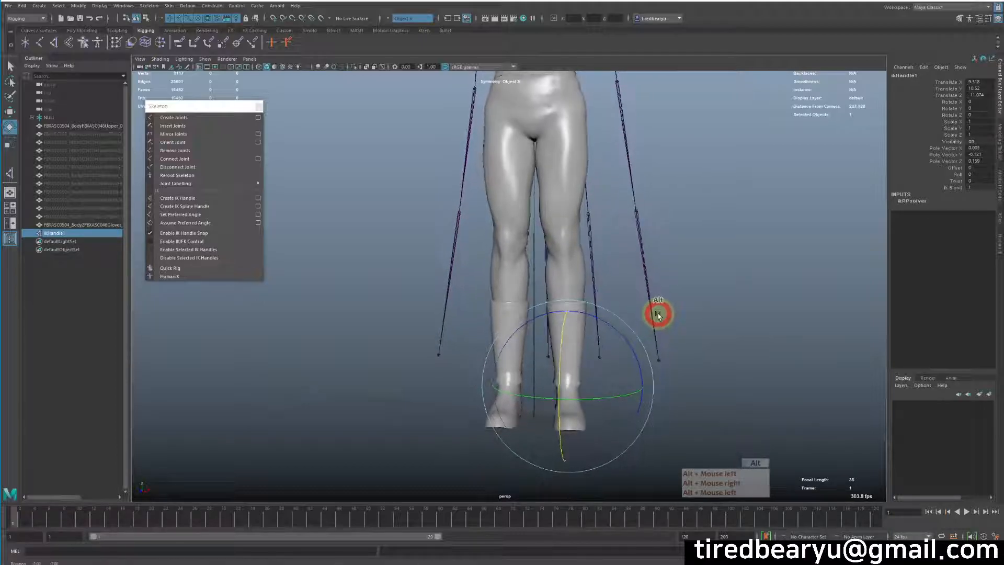
key("w")
left_click_drag(567, 319, 549, 202)
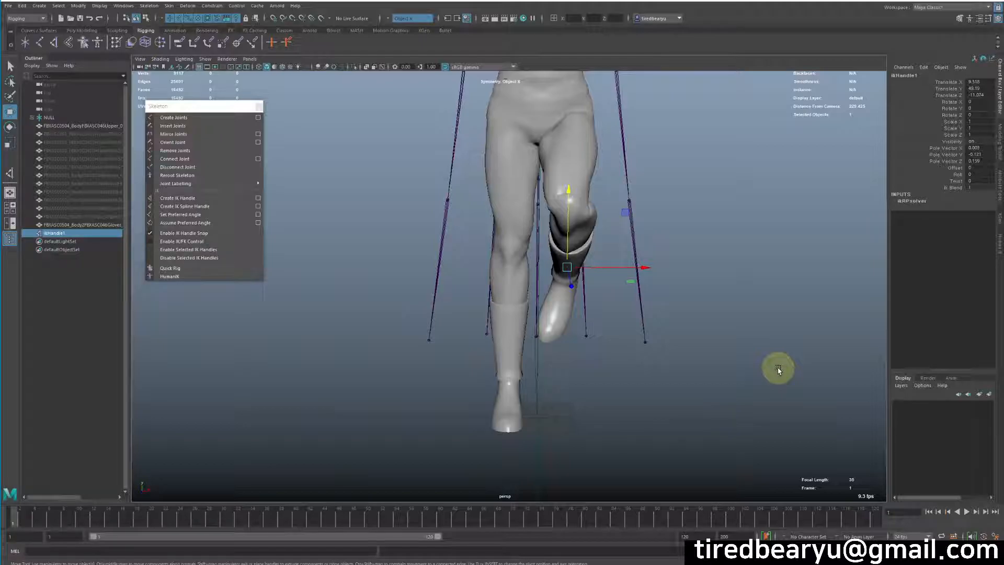
key("ctrl+z")
key("ctrl+z")
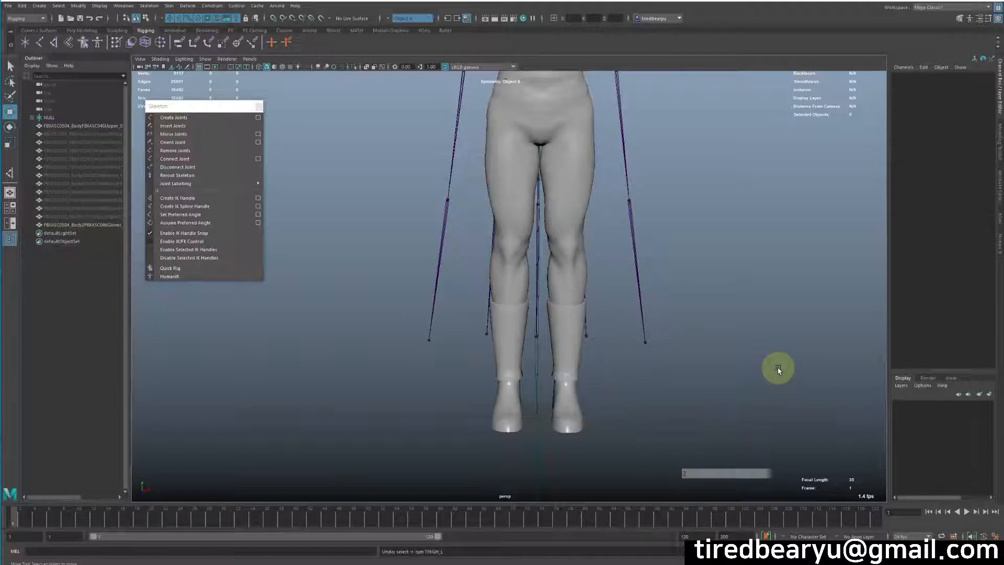
- Select the left knee joint and show its full attributes, including the preferred angle
key("4")
left_click_drag(774, 366, 560, 264, "alt")
left_click(559, 264)
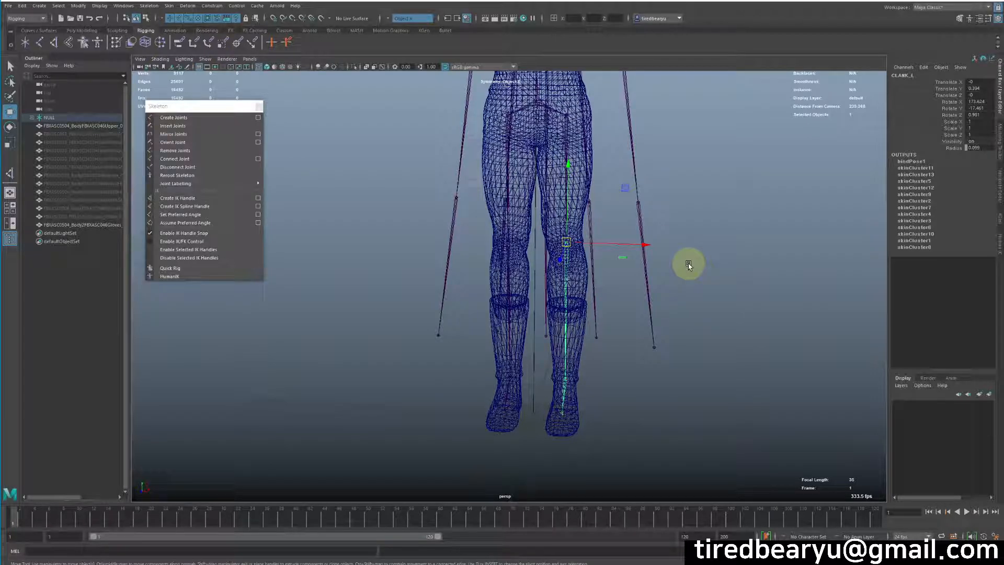
key("ctrl+a")
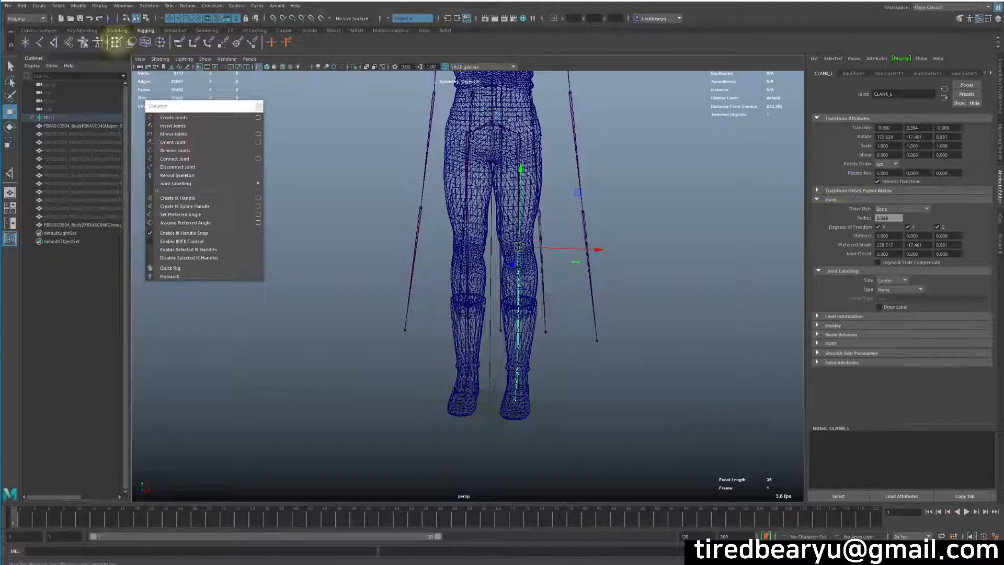
- Create a test chain of four joints running downwards beside the character's left leg
left_click(40, 41)
left_click(662, 273)
left_click(660, 321)
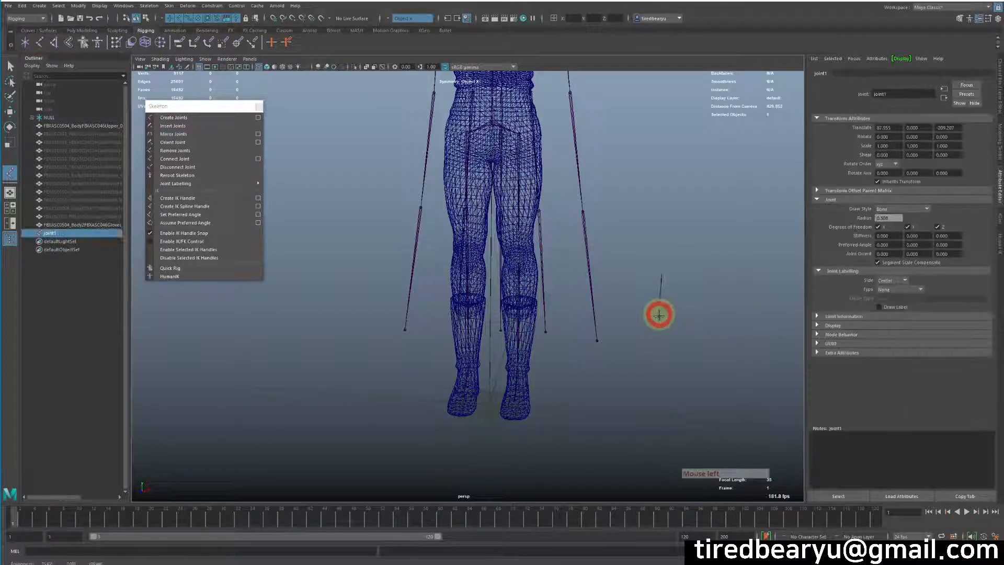
left_click(647, 413)
left_click(649, 449)
key("w")
key("Return")
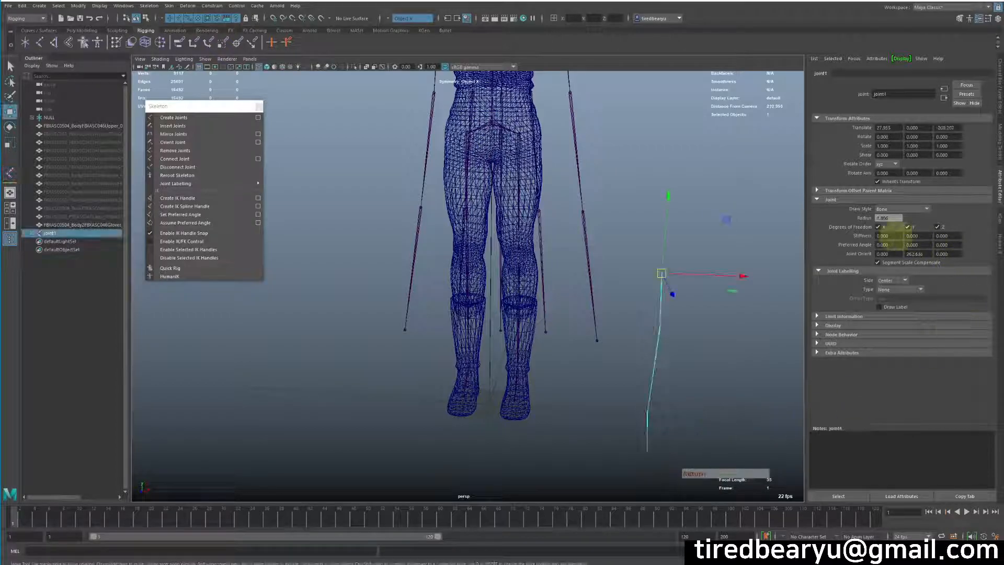
- Rotate the test chain's root joint, set the pose as its preferred angle, and undo these changes along with the chain
mouse_move(680, 278)
left_mouse_down("alt")
mouse_move(650, 274)
mouse_move(700, 286)
mouse_move(666, 291)
left_mouse_up("alt")
key("e")
left_click_drag(685, 251, 687, 301)
key("q")
right_click_drag(710, 209, 676, 210)
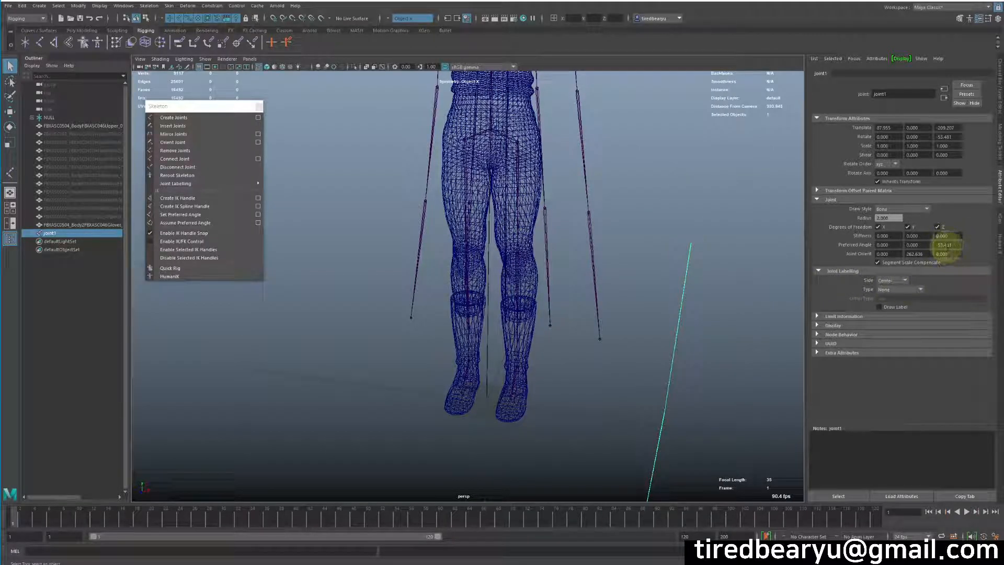
key("ctrl+z")
key("ctrl+z")
left_click(745, 319)
left_click(754, 312)
- Select the left knee joint and examine its Preferred Angle values
left_click(520, 287)
scroll(545, 287, "up", 4, "alt")
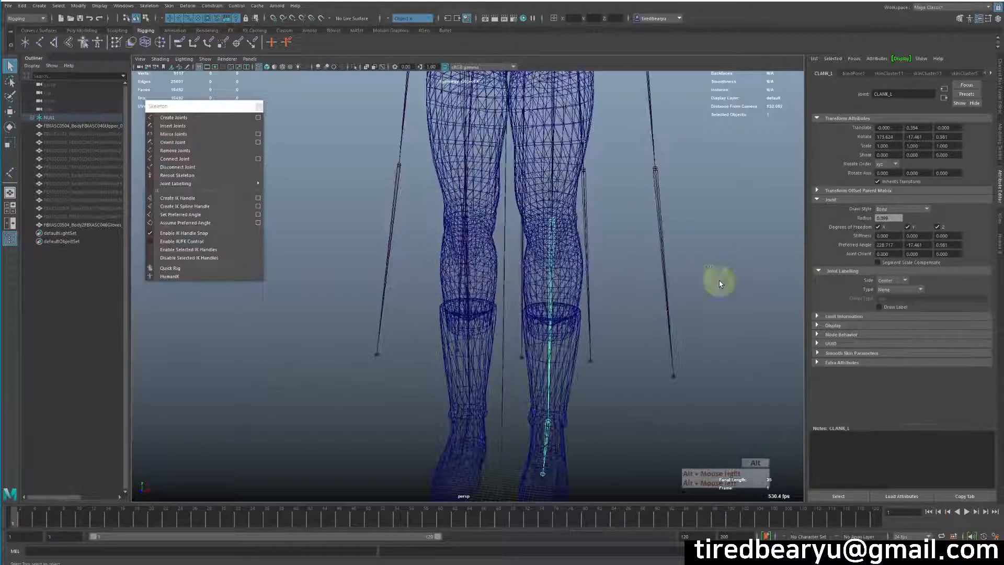
left_click_drag(635, 294, 636, 287, "alt")
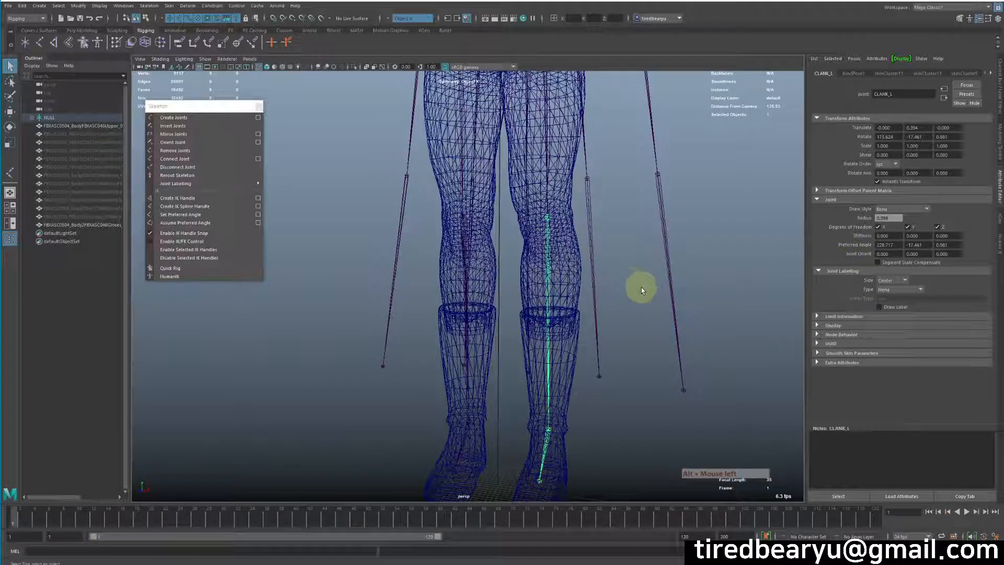
right_click_drag(767, 277, 727, 271, "alt")
left_click(728, 270)
- Undo the left knee's rotation and preferred-angle edits, back to before the cape and other clothing meshes were hidden
key("ctrl+z")
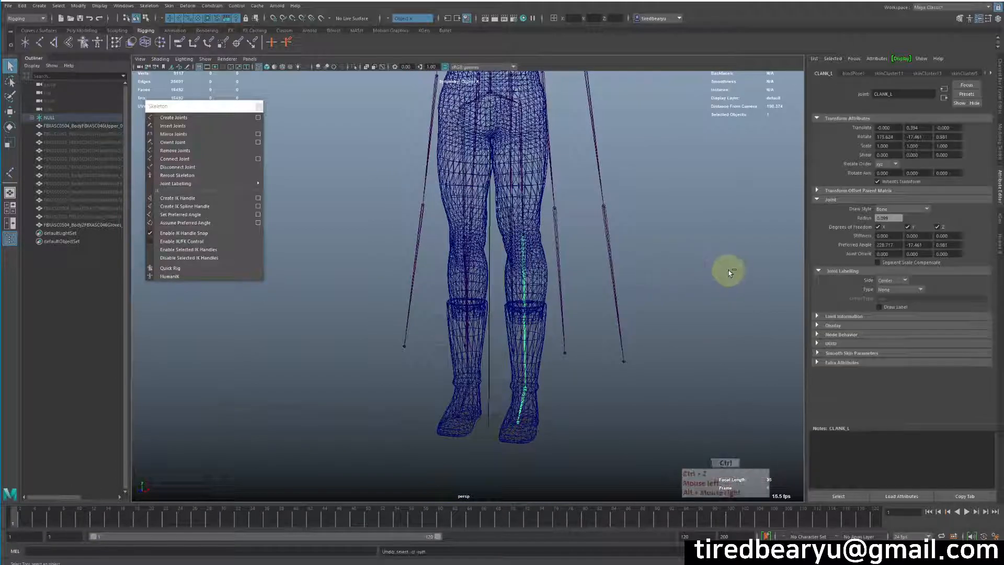
key("ctrl+z")
key("ctrl+z")
key("ctrl+z")
key("ctrl+z")
key("ctrl+z")
key("ctrl+z")
key("ctrl+z")
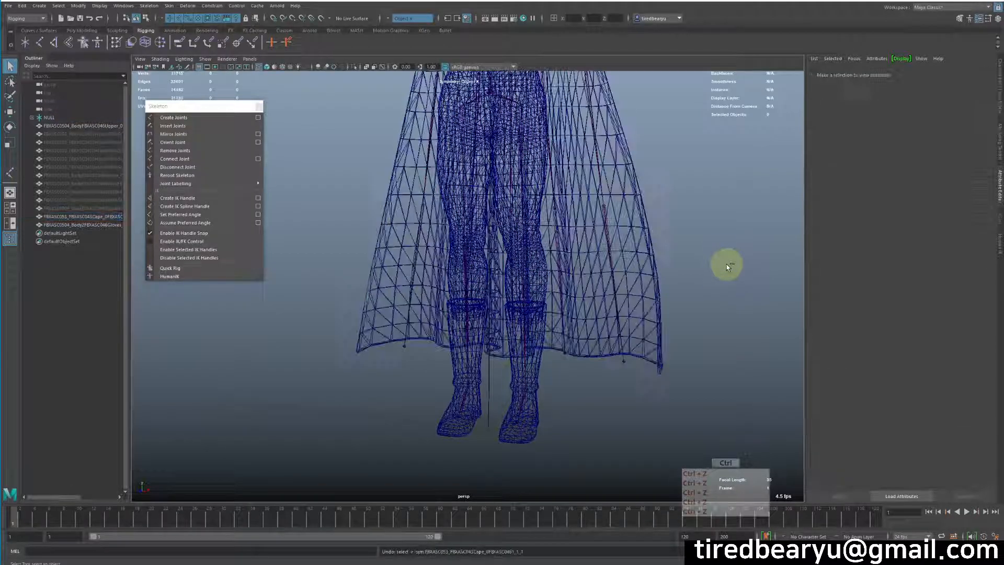
key("ctrl+z")
key("ctrl+z")
key("ctrl+z")
- Select all of the character's meshes, try hiding them, and undo the hiding
left_click_drag(520, 260, 535, 265, "alt")
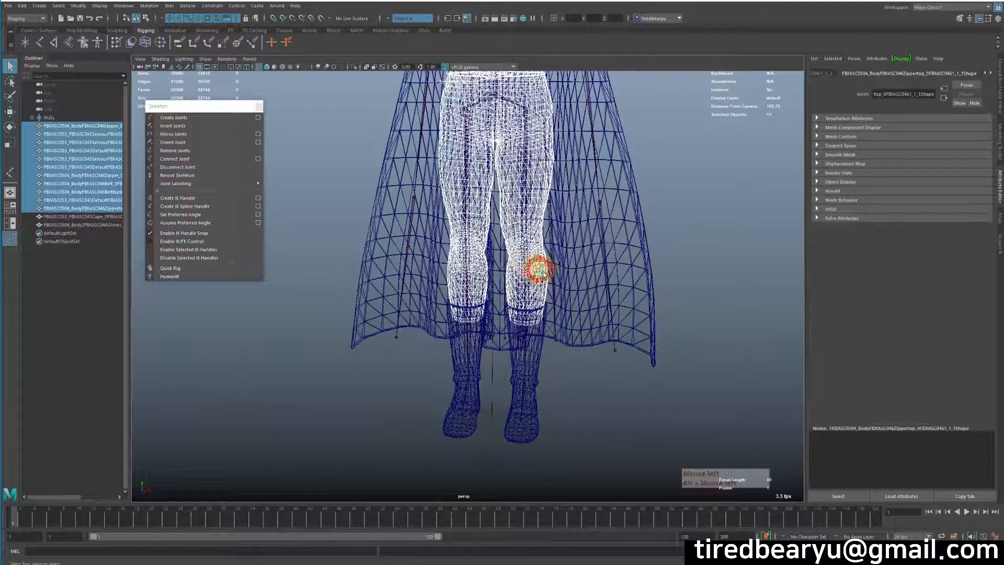
left_click(535, 266)
right_click_drag(556, 279, 663, 271, "alt")
left_click(671, 267)
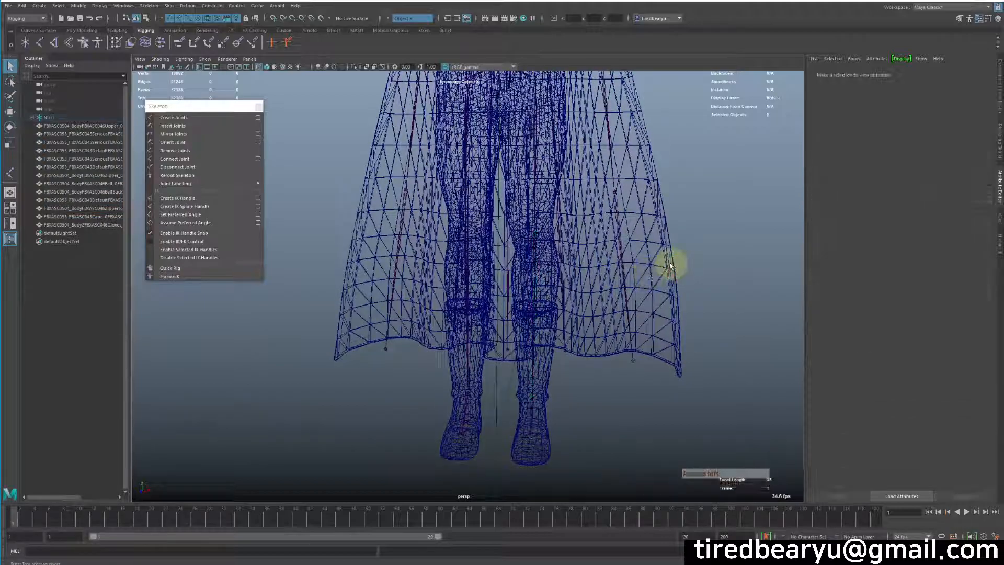
left_click_drag(671, 266, 699, 286)
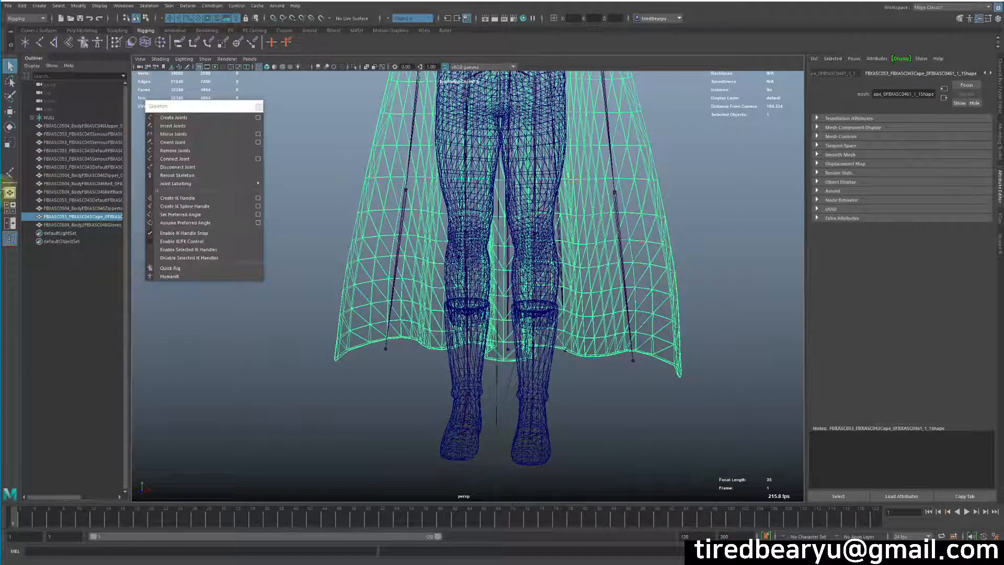
left_click(78, 126)
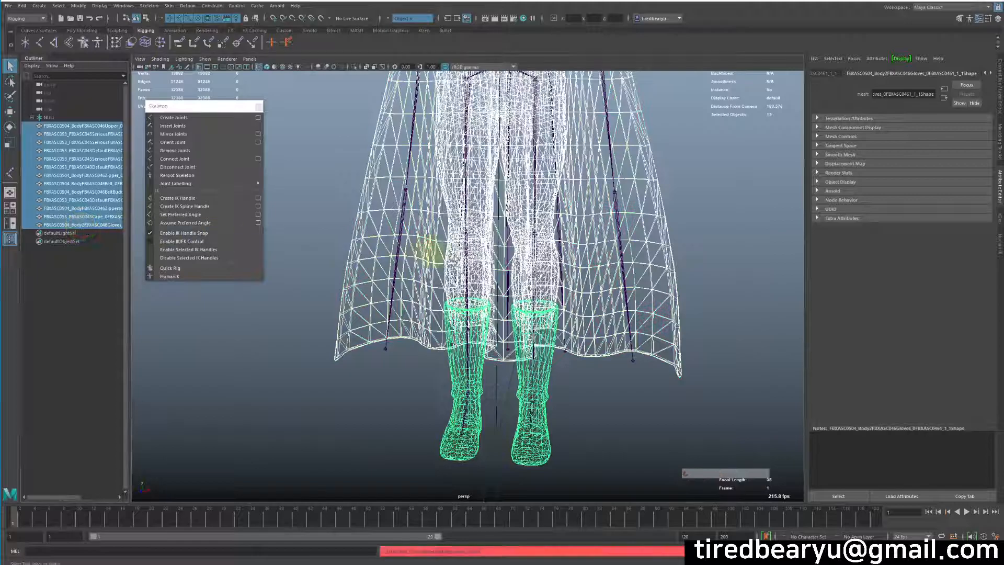
key("h")
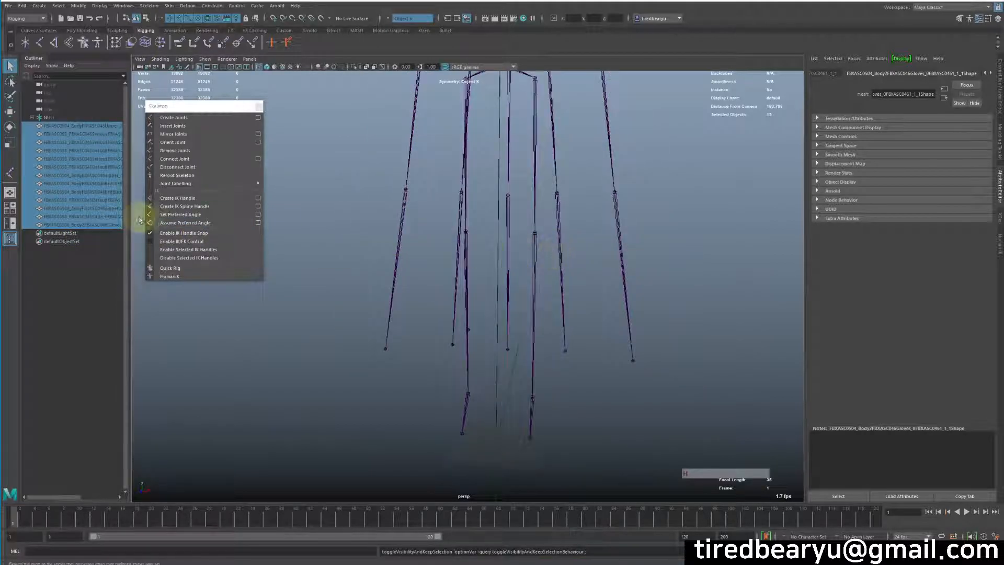
key("ctrl+z")
- Remove the leg and boot meshes from the selection and hide the cape and the other selected meshes
left_click(544, 276, "shift")
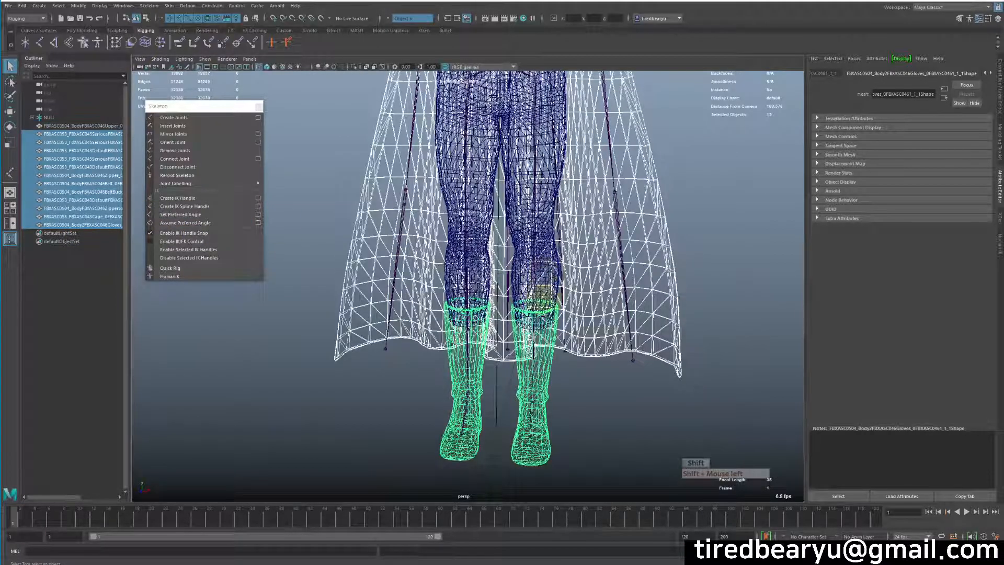
left_click(547, 374, "shift")
key("h")
left_click(670, 430)
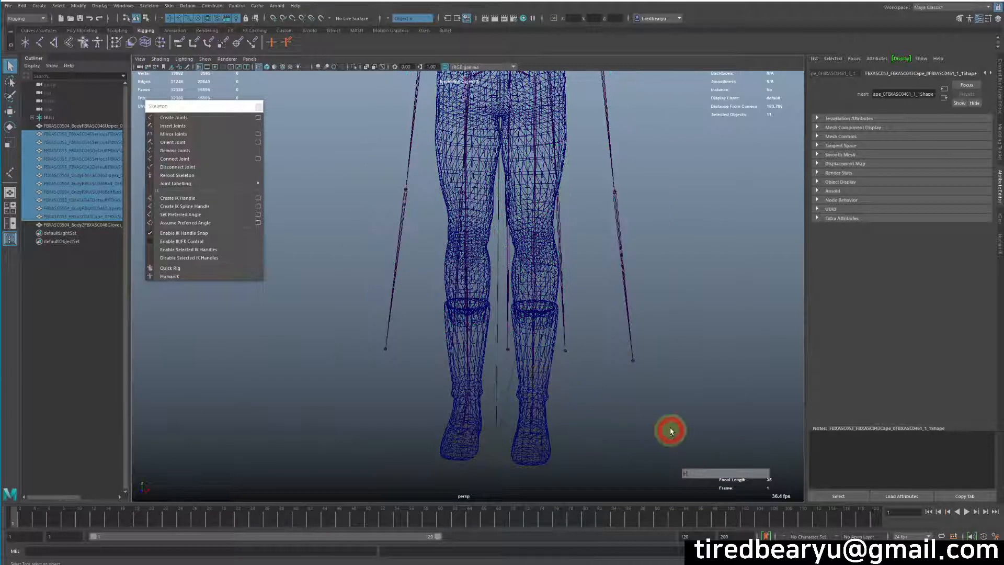
- Select the left knee joint and set its Preferred Angle X to 200
key("5")
left_click(543, 278)
key("4")
left_click(536, 273)
left_click(539, 276)
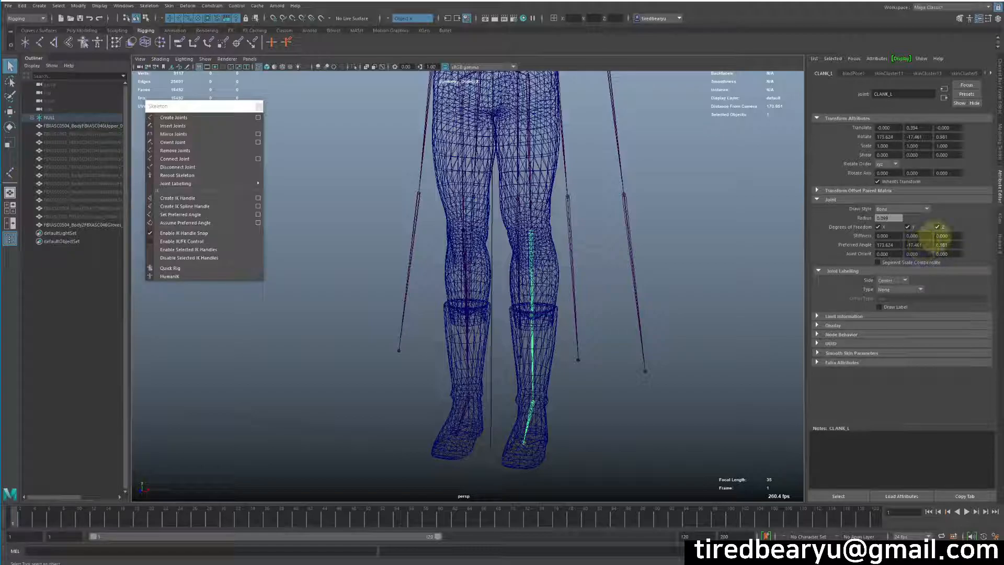
right_click_drag(555, 259, 610, 218, "alt")
key("e")
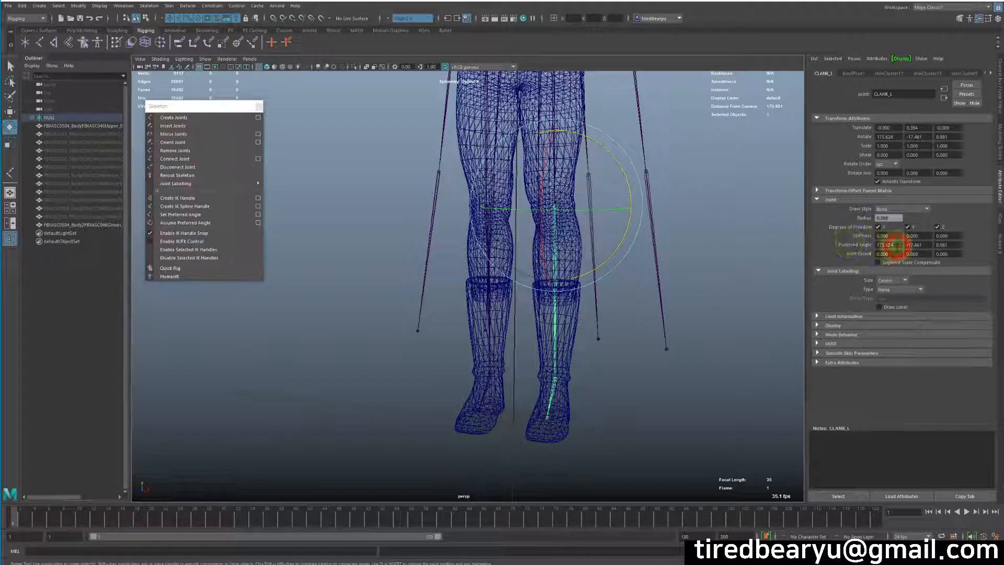
left_click(889, 245)
type("200")
key("Return")
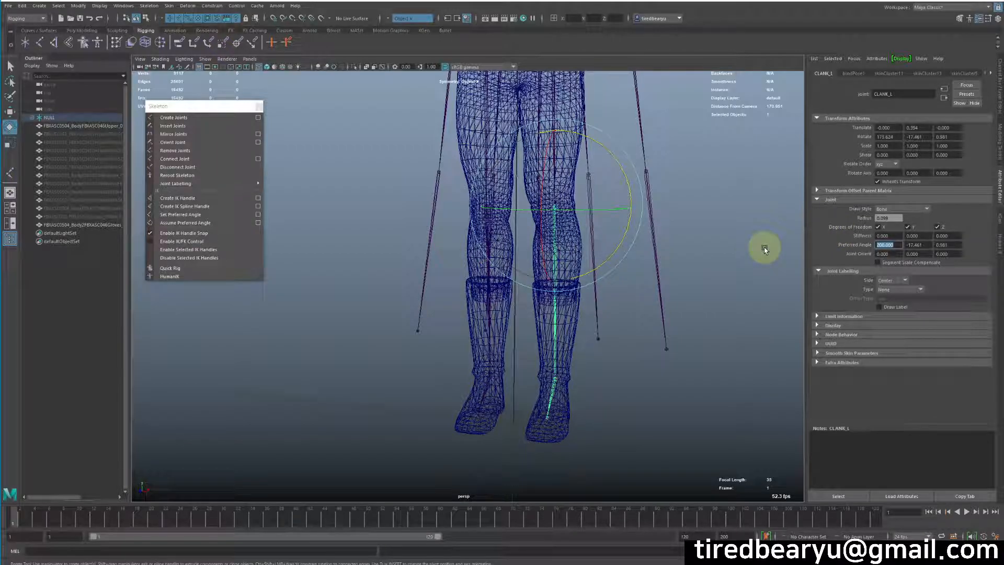
- Create an IK handle from the left thigh joint to the left ankle joint
left_click_drag(651, 269, 579, 298, "alt")
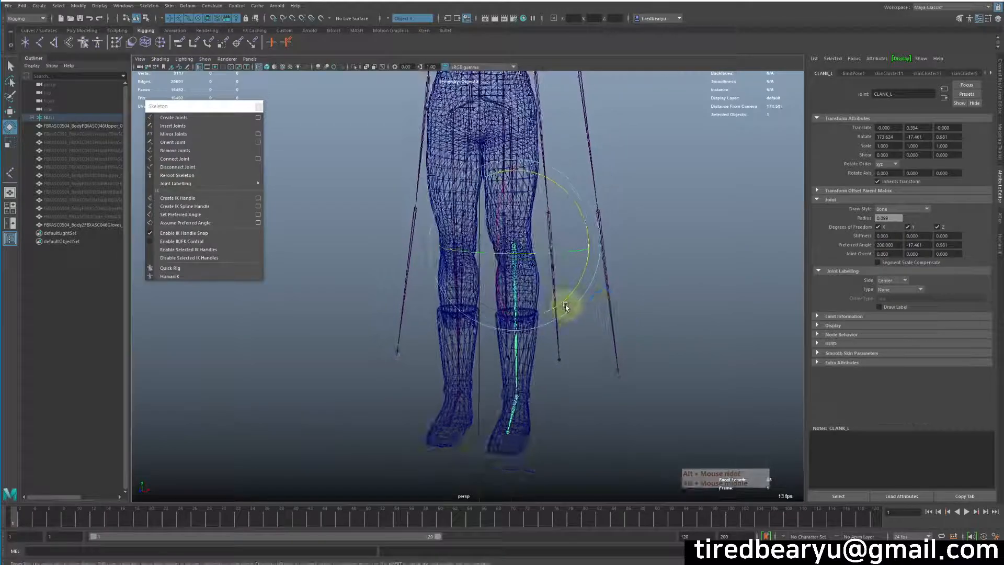
left_click(196, 199)
left_click(513, 108)
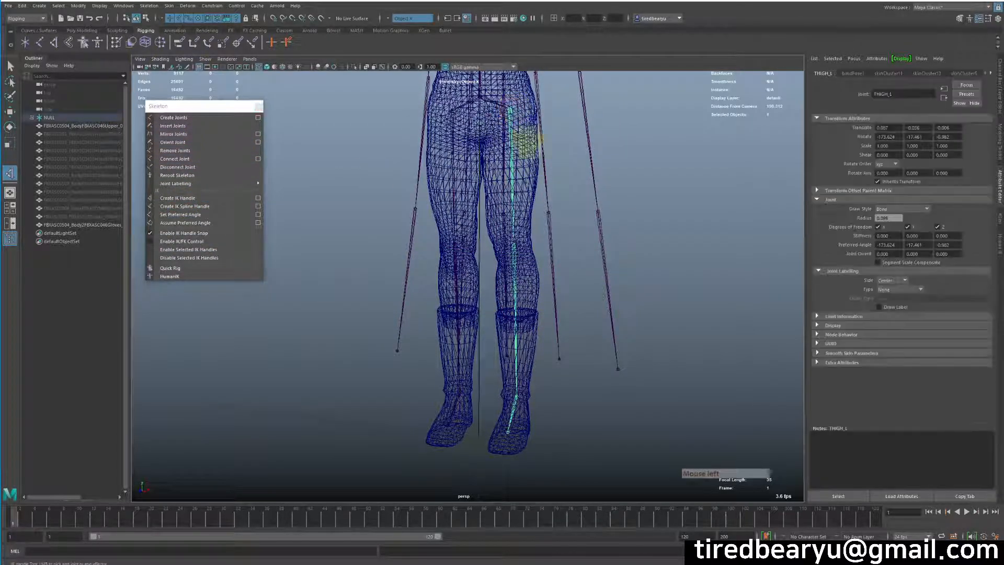
left_click(519, 396)
mouse_move(528, 394)
left_mouse_down("alt")
mouse_move(583, 375)
mouse_move(649, 384)
left_mouse_up("alt")
key("5")
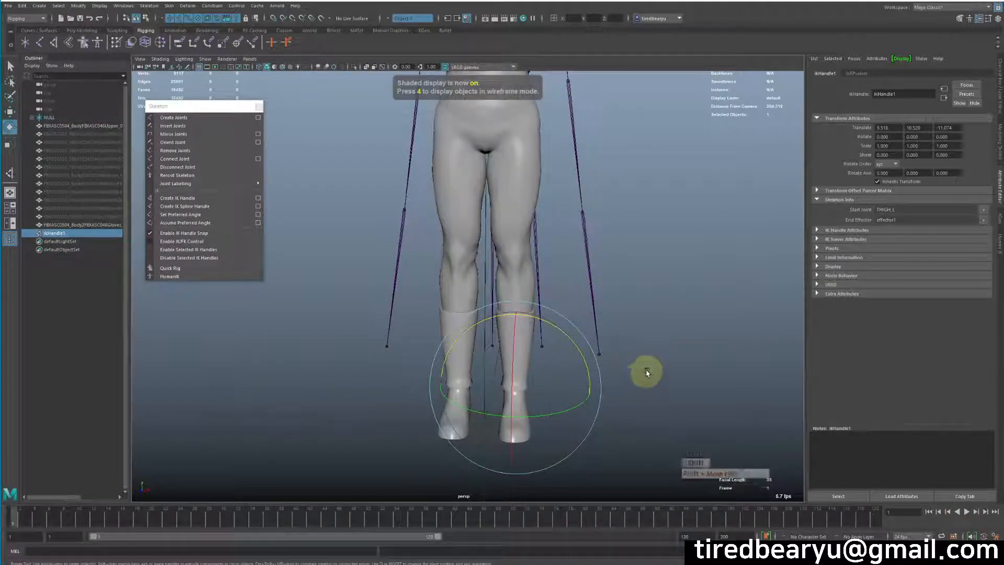
- Raise the IK handle to test the left knee's bend, and undo the move together with the handle
key("shift+e")
key("z")
key("shift+z")
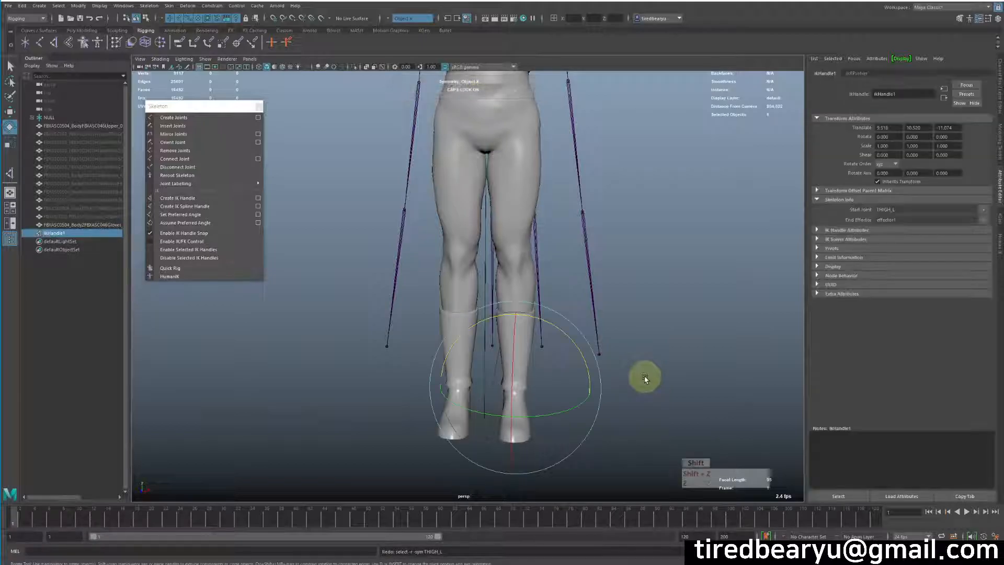
right_click_drag(606, 377, 579, 361, "alt")
key("w")
left_click_drag(506, 310, 464, 117)
key("z")
- Select the left knee joint and examine its Rotate and Preferred Angle values
left_click(580, 288)
left_click_drag(596, 331, 529, 298, "alt")
key("4")
left_click(505, 270)
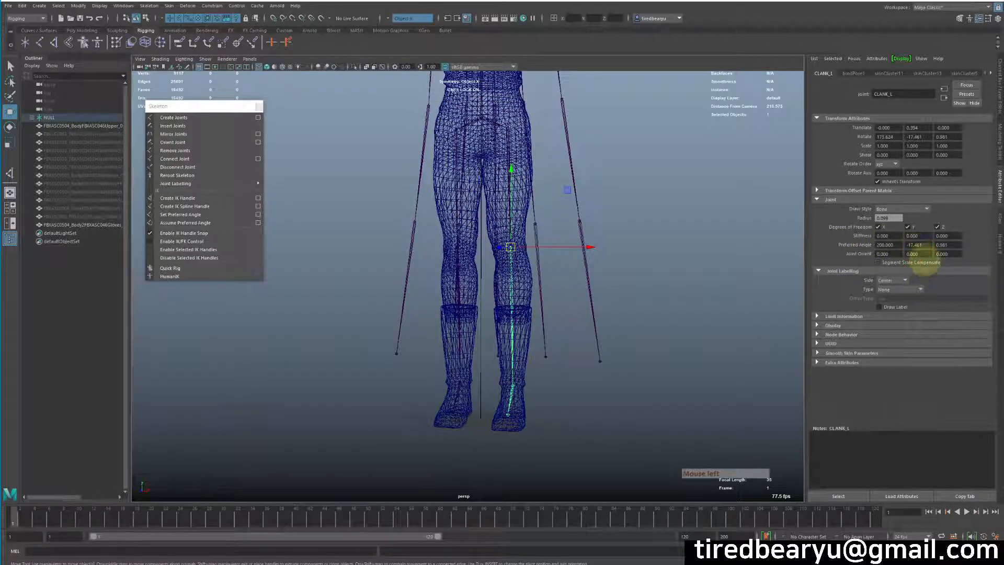
double_click(949, 247)
left_click(915, 137)
left_click(946, 137)
left_click_drag(946, 137, 935, 143)
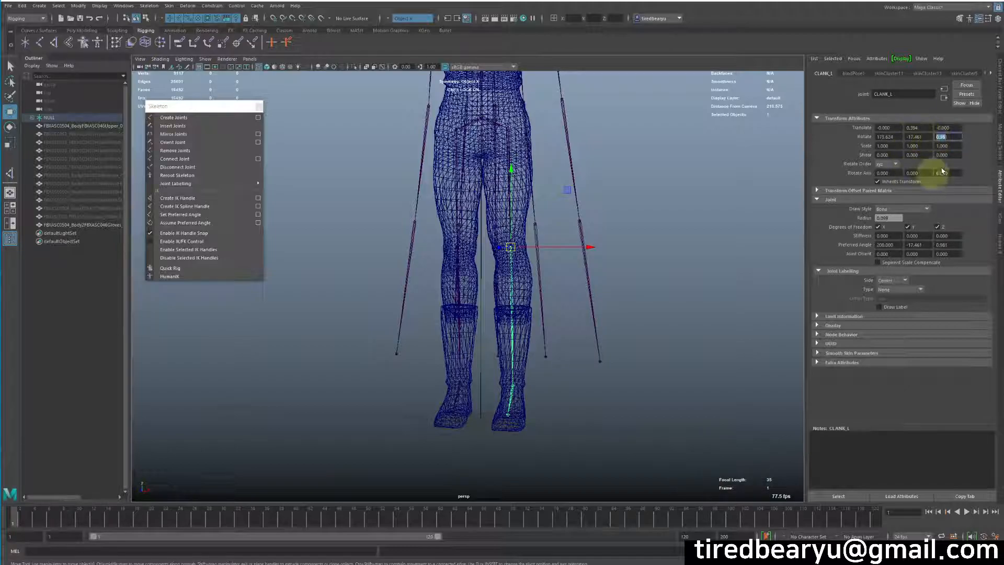
- Set Rotate Y and Rotate Z to 0 on both the left thigh and left knee joints
left_click(1001, 97)
left_click_drag(622, 314, 646, 303, "alt")
left_click(560, 165)
left_click(559, 287, "shift")
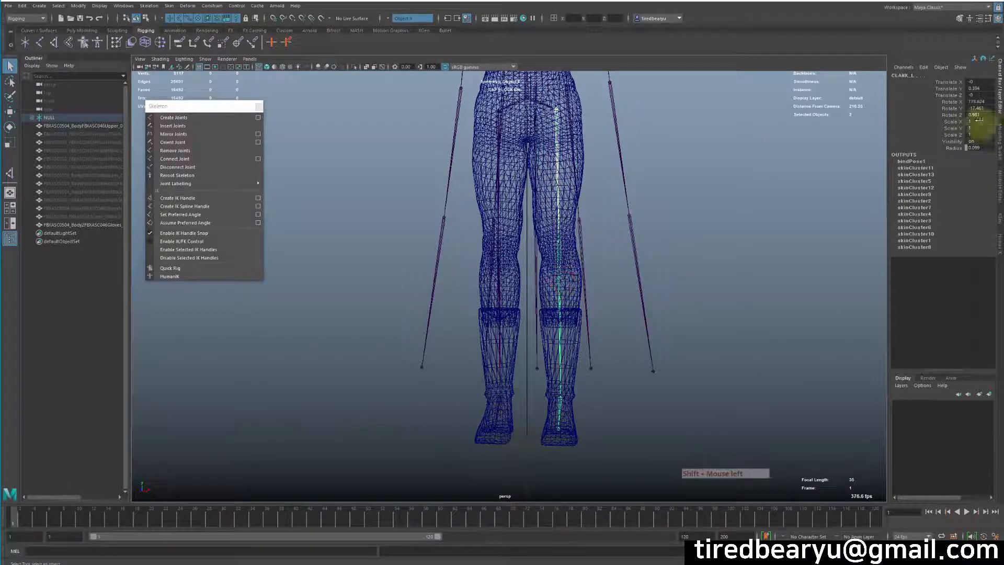
left_click_drag(981, 108, 983, 108, "ctrl")
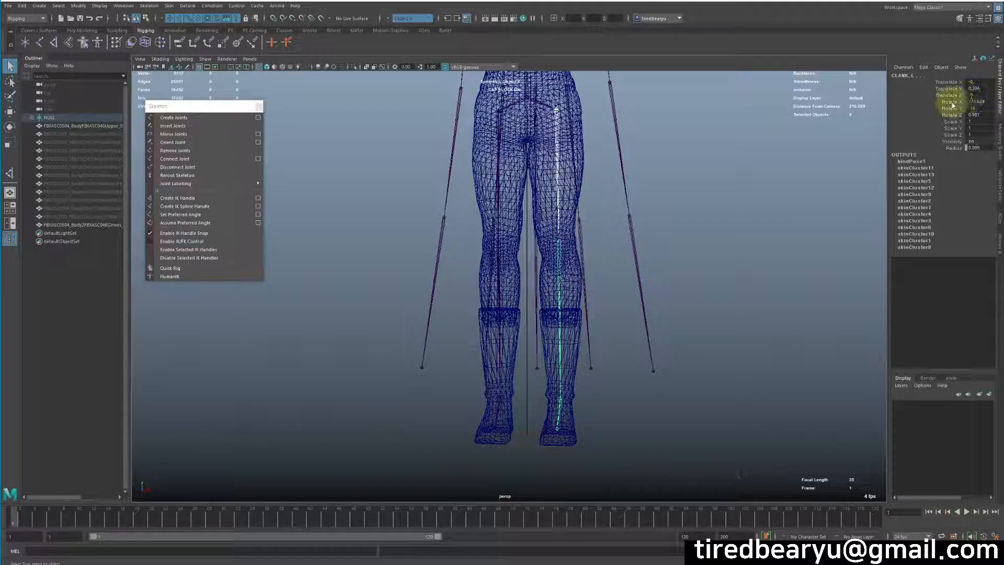
left_click(984, 115, "shift")
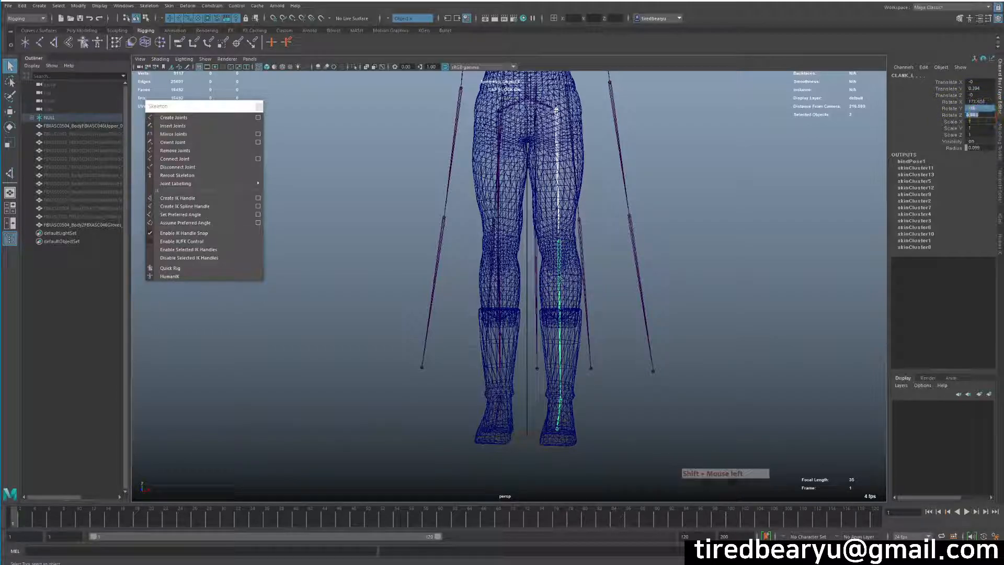
type("0")
key("Return")
- Check the straightened left leg in shaded and wireframe display and inspect the left thigh joint's rotation
left_click_drag(673, 301, 651, 339, "alt")
key("5")
key("4")
left_click(604, 205)
left_click(557, 183)
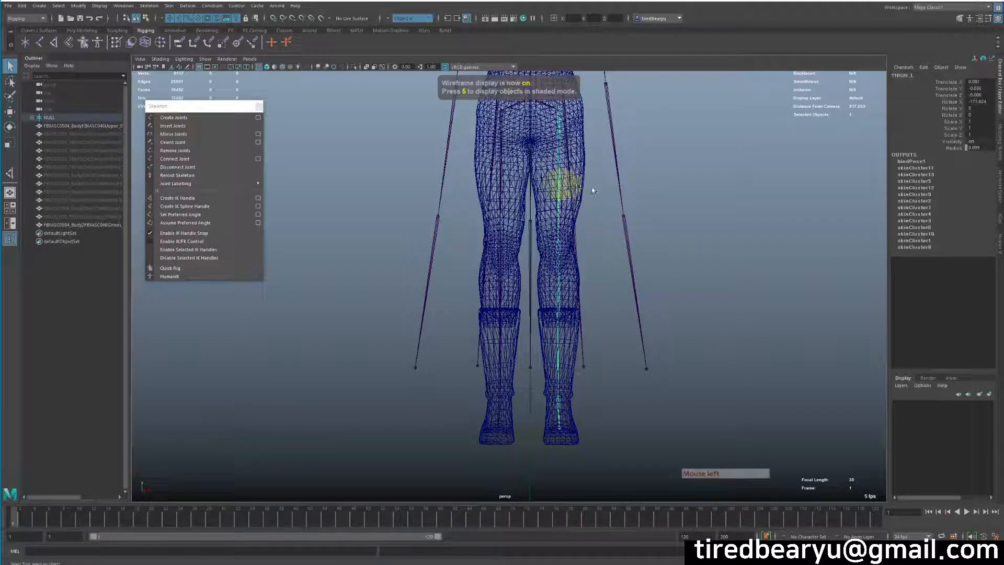
- Select the left knee joint and set its Preferred Angle Y and Z to 0
left_click(559, 286)
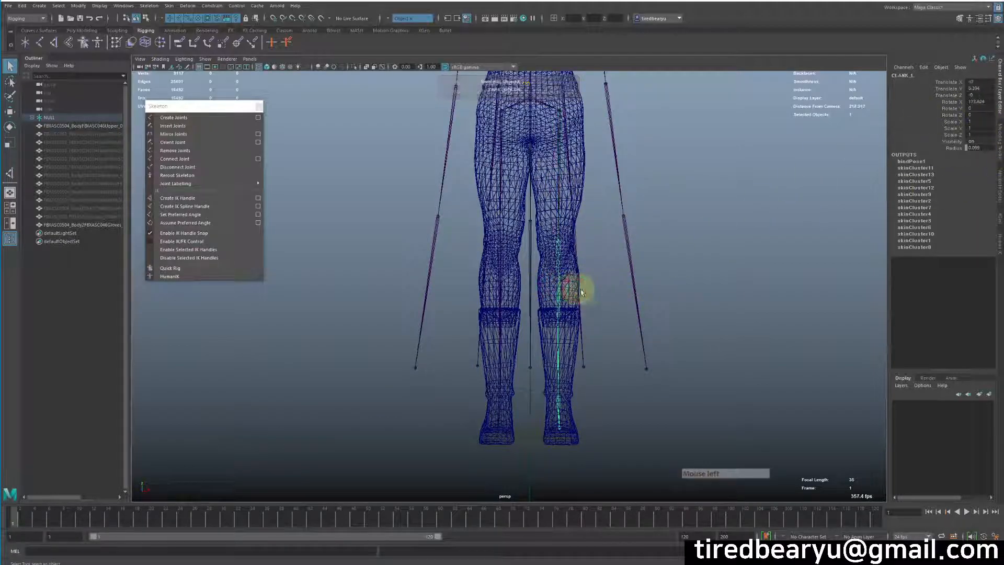
mouse_move(741, 210)
left_mouse_down("alt")
mouse_move(600, 240)
mouse_move(627, 240)
mouse_move(589, 316)
mouse_move(594, 333)
left_mouse_up("alt")
key("5")
key("4")
left_click_drag(556, 281, 576, 279, "alt")
key("e")
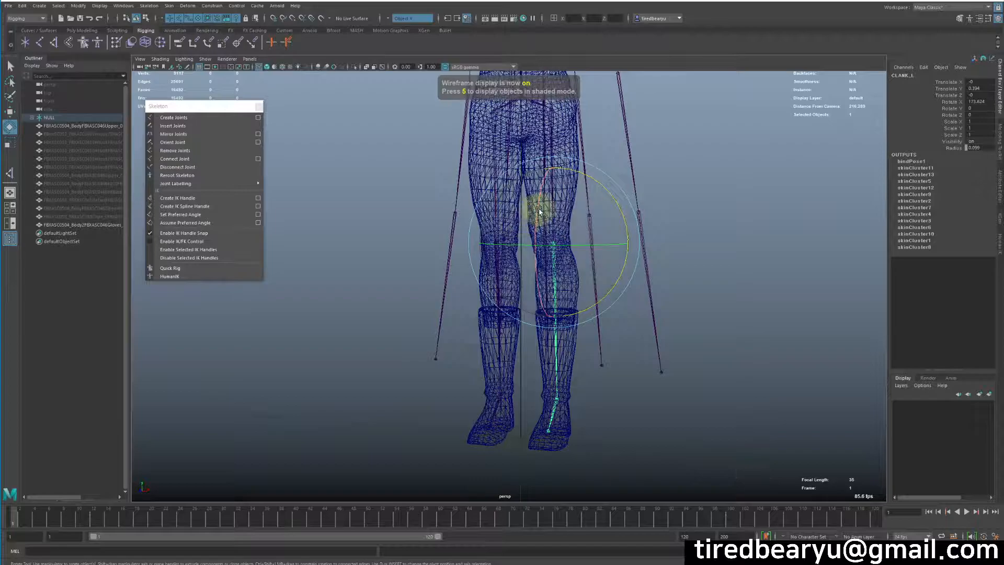
key("ctrl+a")
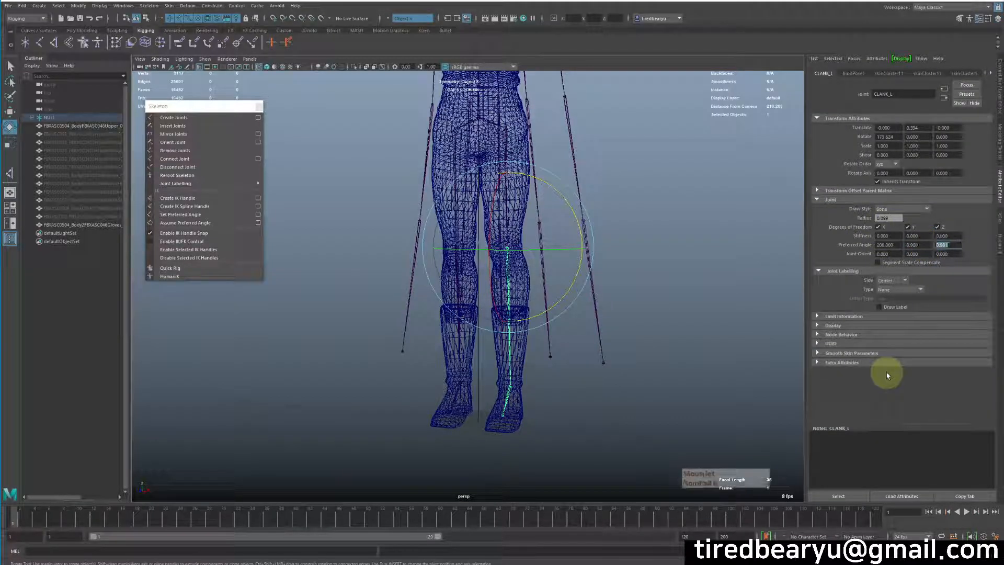
left_click_drag(800, 224, 684, 269, "alt")
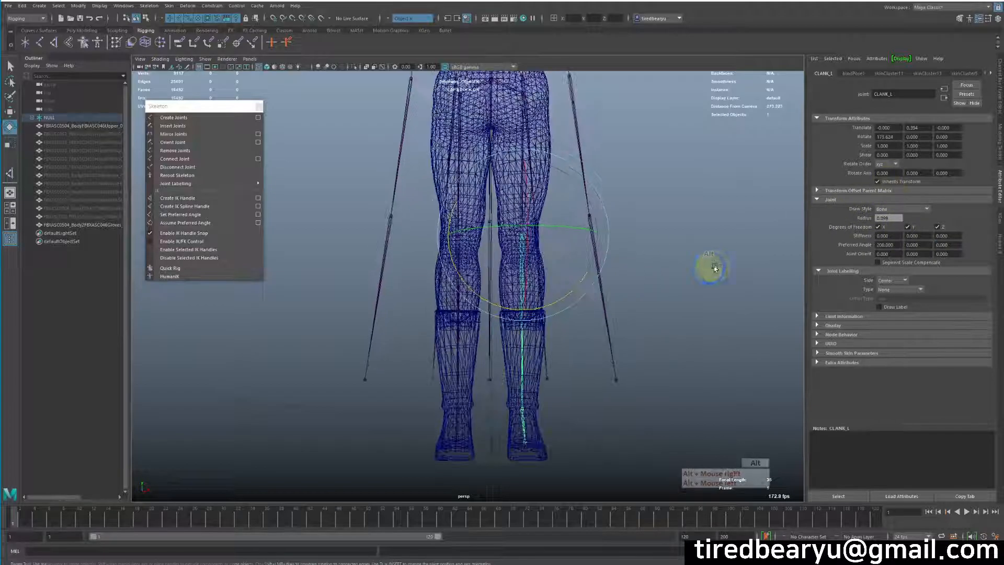
- Create an IK handle on the straightened left leg, from the thigh joint to the ankle joint
left_click_drag(752, 212, 710, 229, "alt")
key("5")
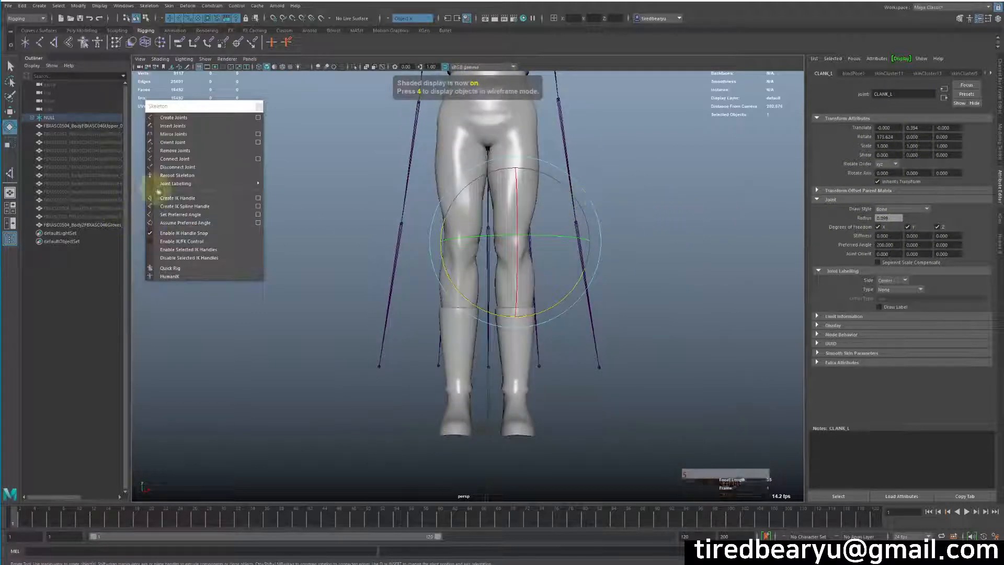
left_click(178, 198)
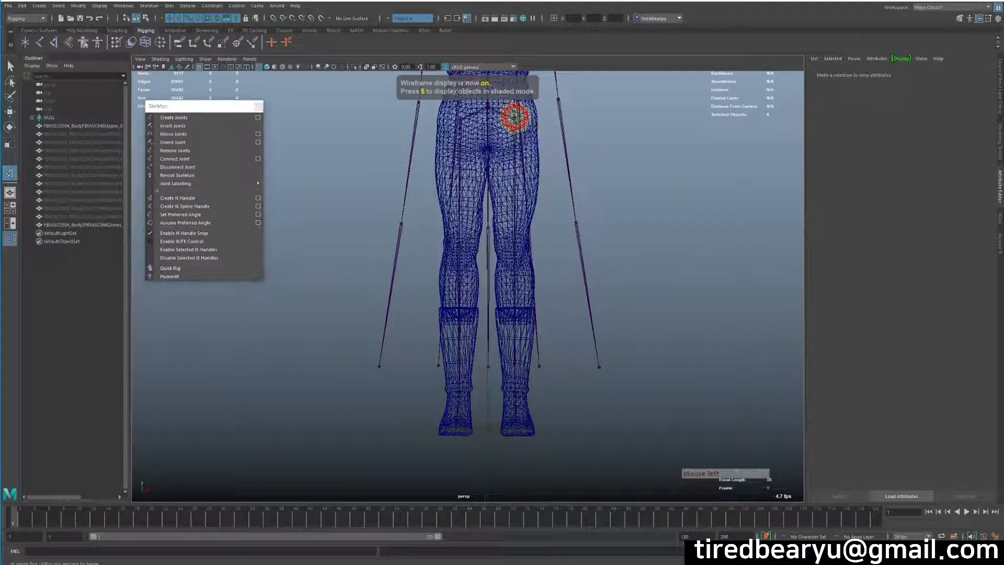
left_click(515, 117)
key("5")
key("4")
left_click(516, 392)
- Raise the IK handle to test the bend of the straightened leg, try moving it freely and undo that last move
key("5")
key("e")
mouse_move(601, 366)
left_mouse_down("alt")
mouse_move(582, 361)
mouse_move(520, 260)
mouse_move(549, 268)
mouse_move(502, 258)
left_mouse_up("alt")
key("w")
left_click_drag(511, 309, 504, 218)
left_click_drag(519, 264, 517, 234, "alt")
middle_click_drag(536, 212, 501, 300)
key("ctrl+z")
- Undo the raised leg pose and the creation of the IK handle
left_click_drag(522, 180, 520, 191, "alt")
right_click_drag(519, 191, 565, 179, "alt")
key("4")
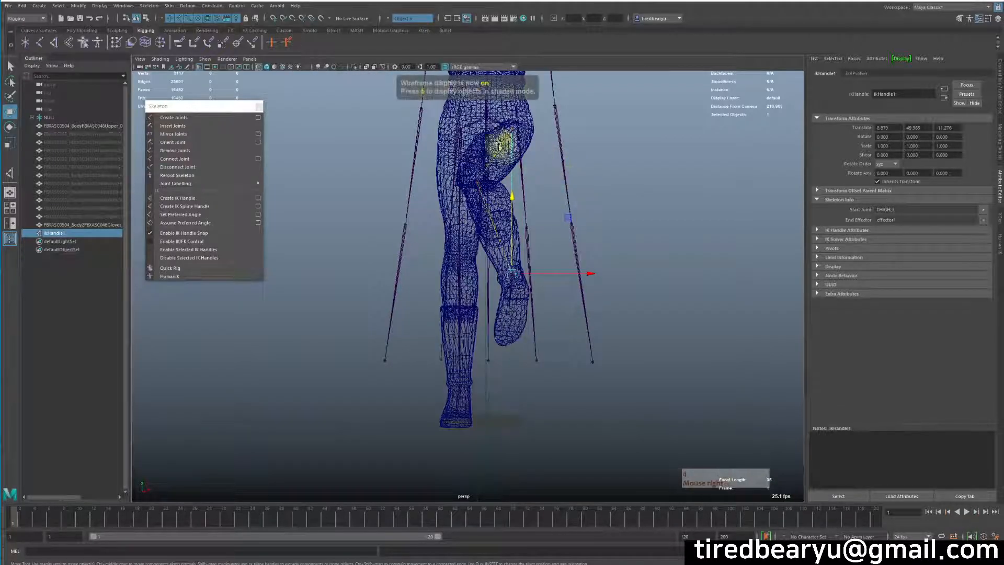
left_click(506, 146)
key("ctrl+z")
key("ctrl+z")
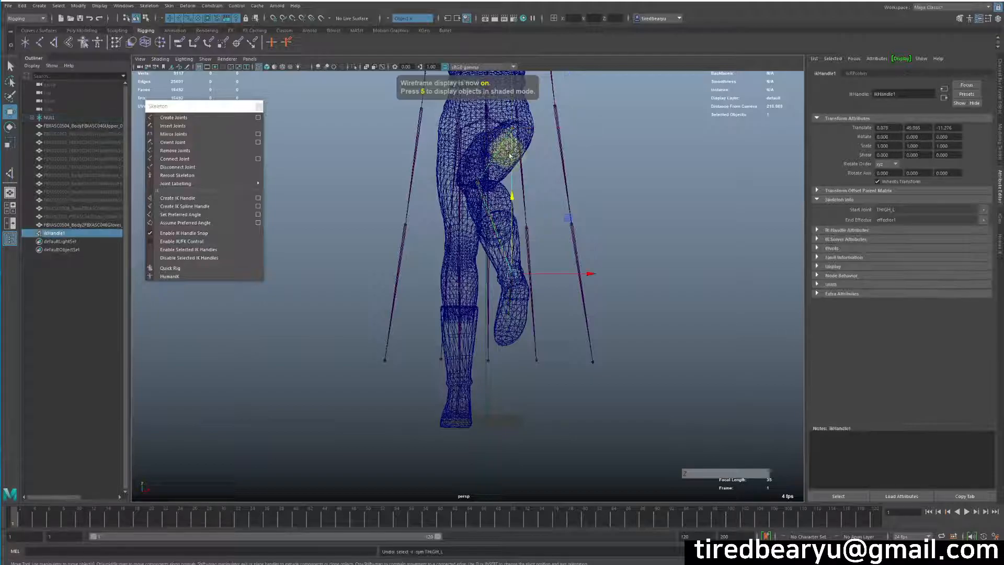
- Select the left thigh joint and set its Preferred Angle Y and Z to 0
left_click(510, 160)
key("5")
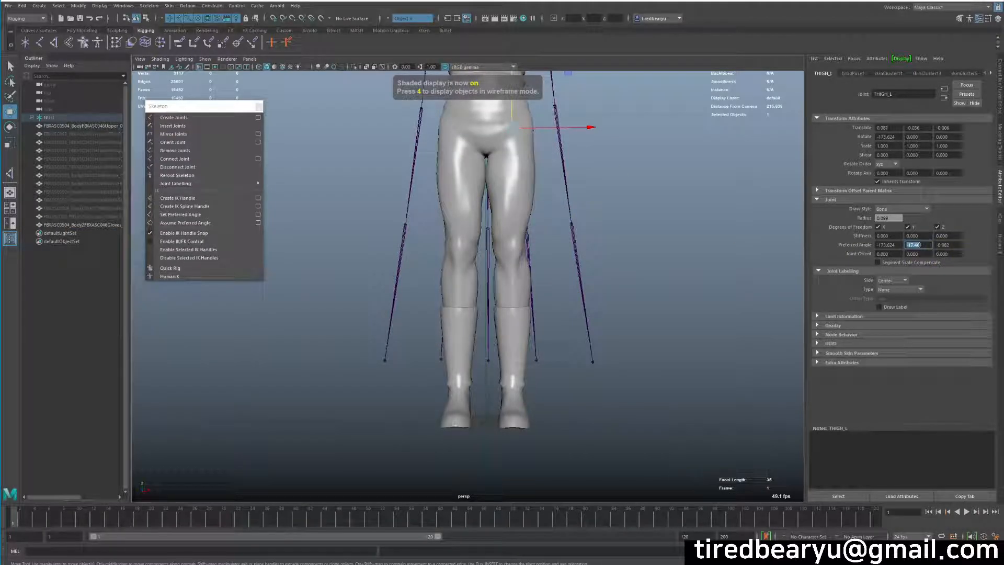
type("0")
key("Tab")
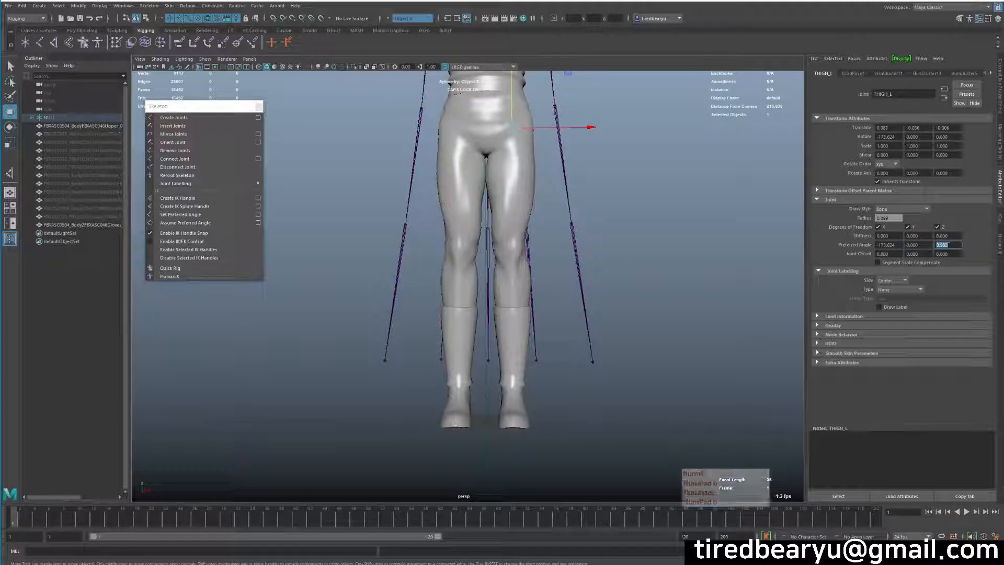
right_click_drag(623, 258, 785, 240, "alt")
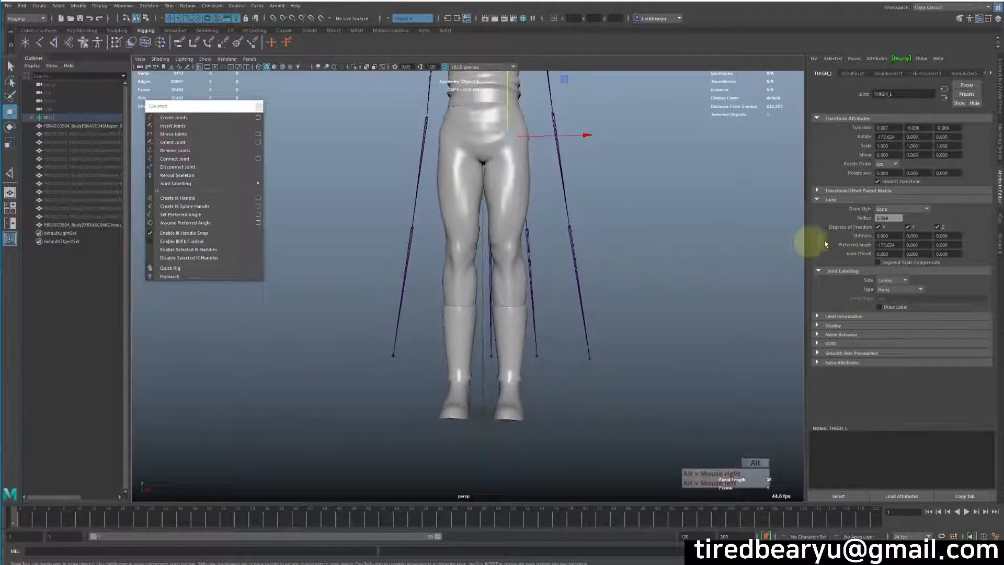
- Create a new IK handle from the left thigh joint to the left ankle and show the mesh shaded
key("4")
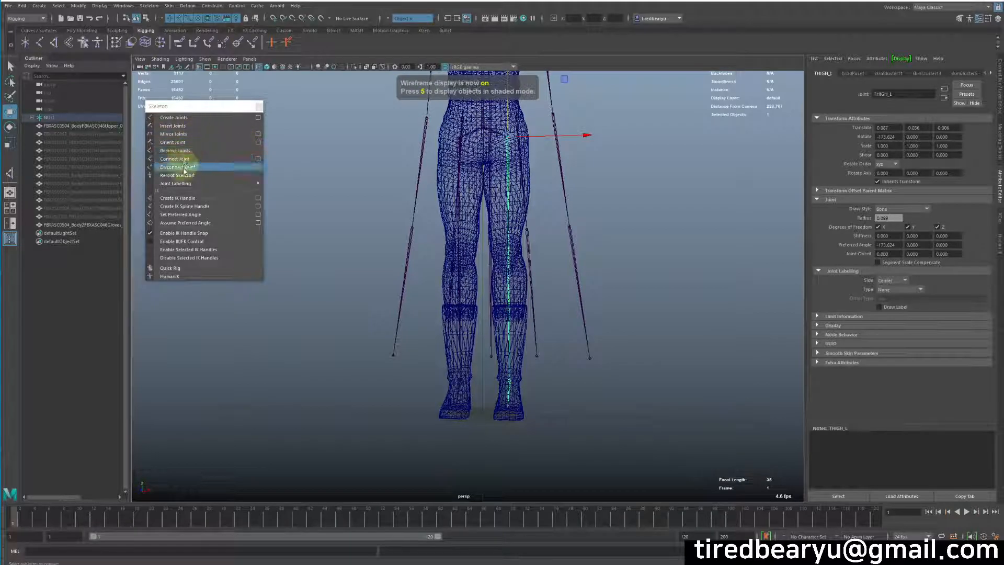
left_click(192, 198)
left_click(510, 133)
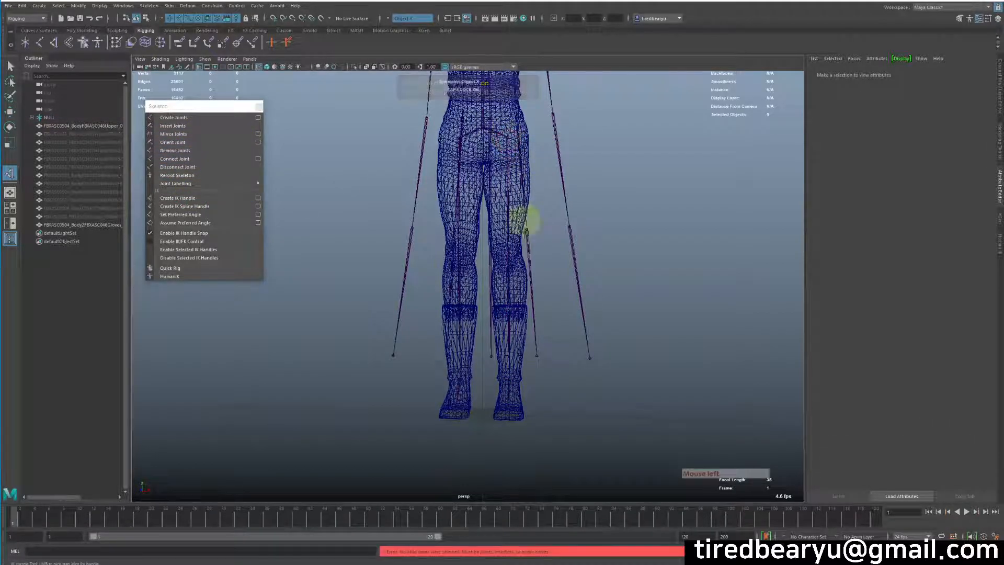
left_click(511, 139)
mouse_move(535, 357)
left_mouse_down("alt")
mouse_move(516, 377)
mouse_move(549, 336)
left_mouse_up("alt")
left_click(510, 378)
key("w")
key("5")
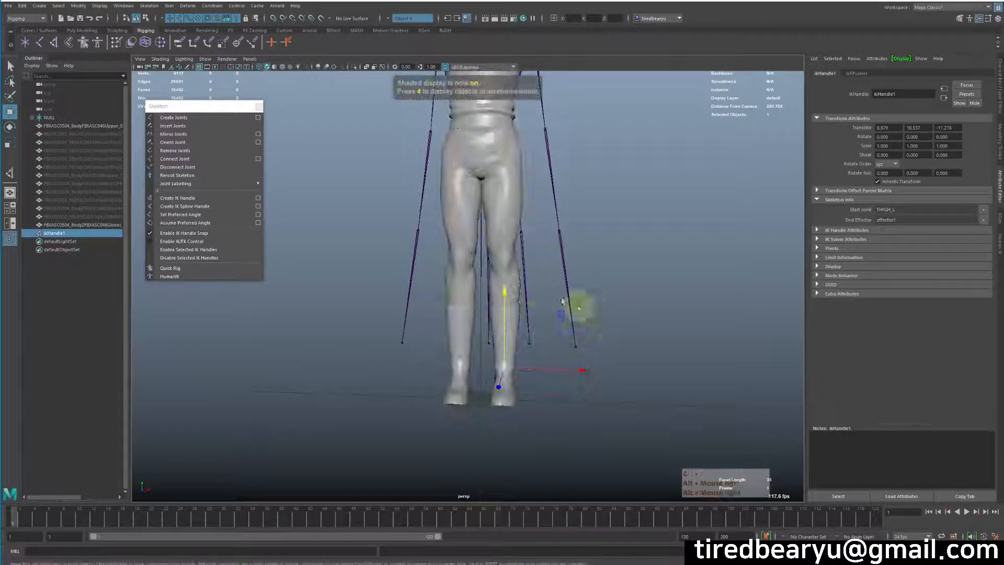
- Move the new IK handle around to test how the left leg bends, and undo the moves
scroll(549, 303, "up", 2)
left_click_drag(510, 293, 613, 216)
middle_click_drag(664, 183, 636, 170)
left_click_drag(665, 228, 587, 229, "alt")
key("z")
key("z")
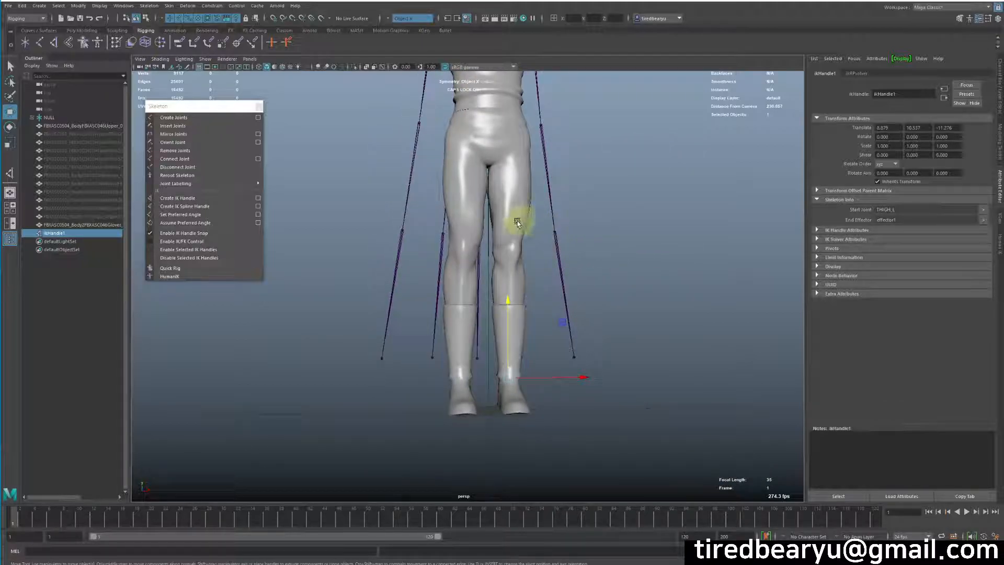
- Select the right thigh joint and examine its Rotate and Preferred Angle values
key("4")
left_click(460, 197)
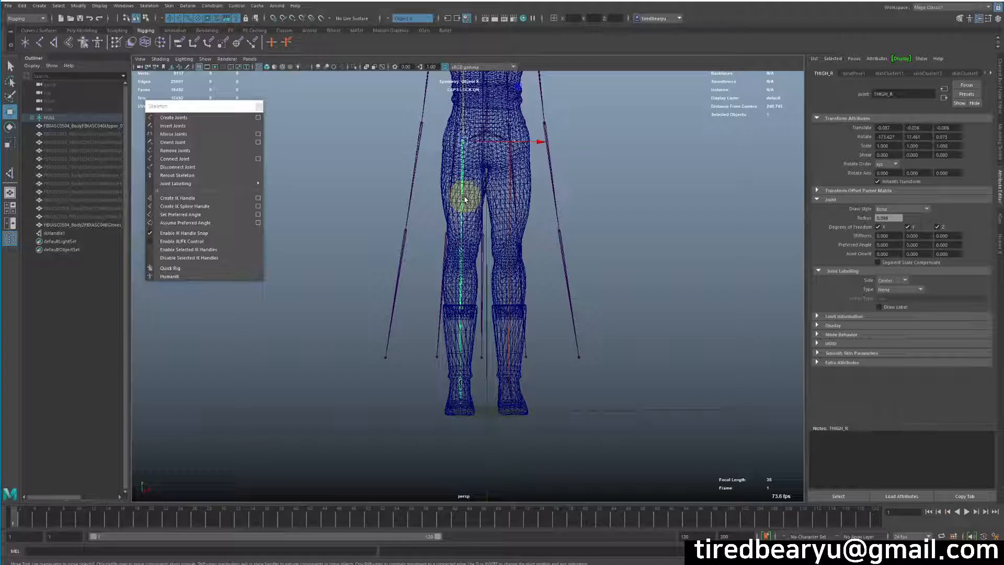
left_click_drag(465, 199, 477, 202, "alt")
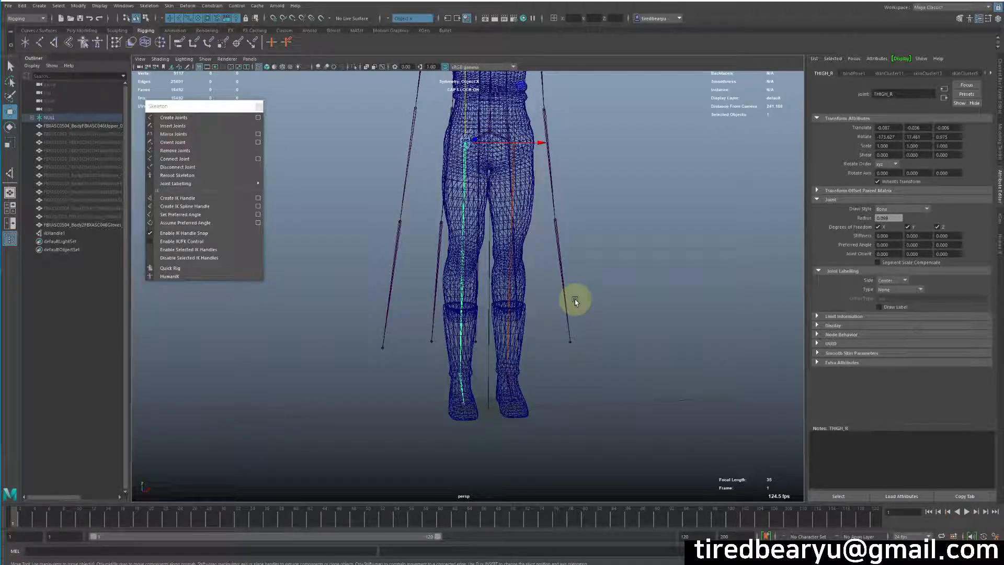
left_click_drag(559, 313, 544, 321, "alt")
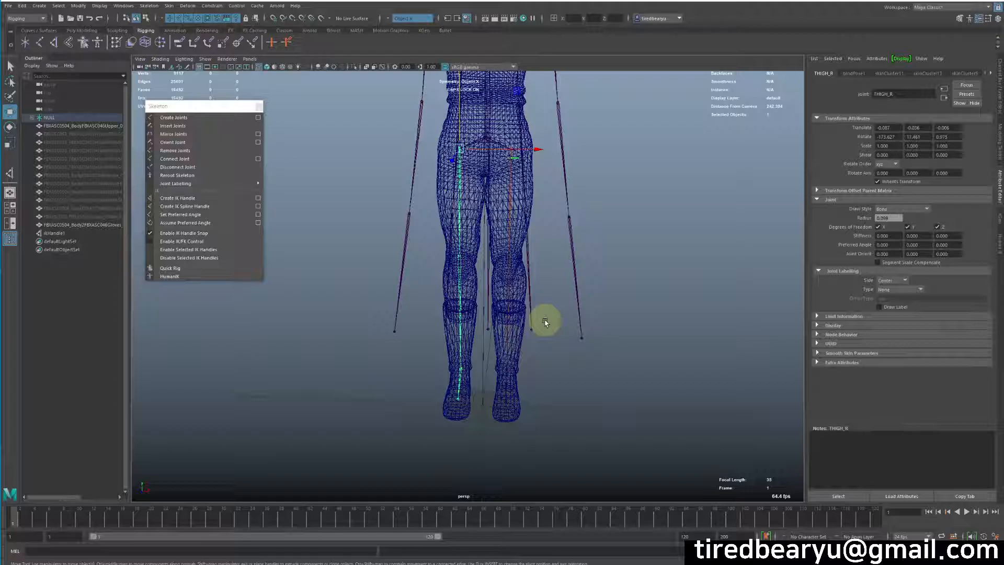
- Try moving the right lower-leg roll joint and undo the move
right_click_drag(511, 321, 469, 328, "alt")
left_click(459, 347)
key("w")
middle_click_drag(465, 356, 492, 484)
key("ctrl+z")
- Inspect the joints of the left arm and hand, selecting those around the thumb
right_click_drag(676, 334, 502, 309, "alt")
middle_click_drag(502, 308, 480, 298, "alt")
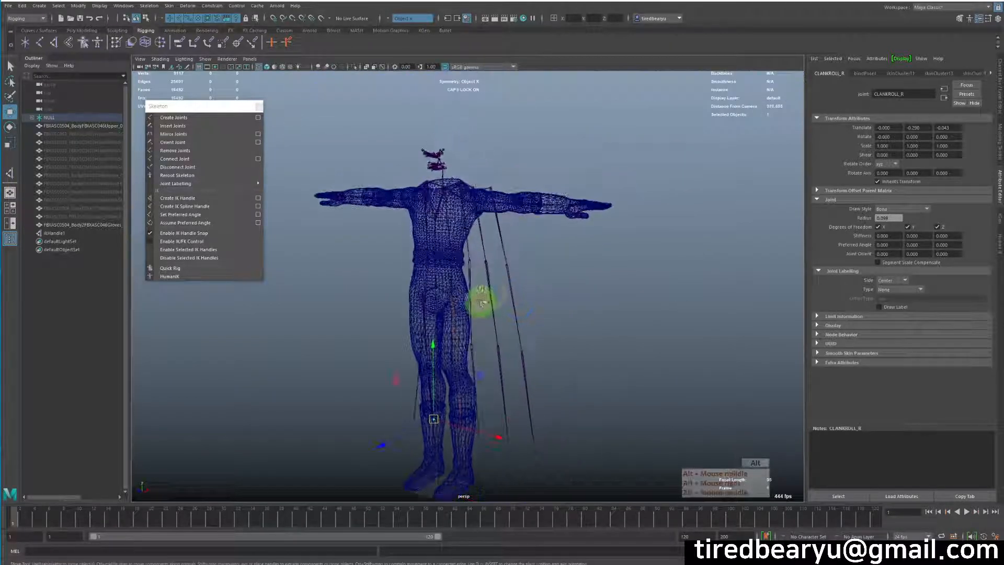
right_click_drag(479, 298, 720, 264, "alt")
middle_click_drag(719, 264, 663, 317, "alt")
left_click_drag(653, 174, 668, 209, "alt")
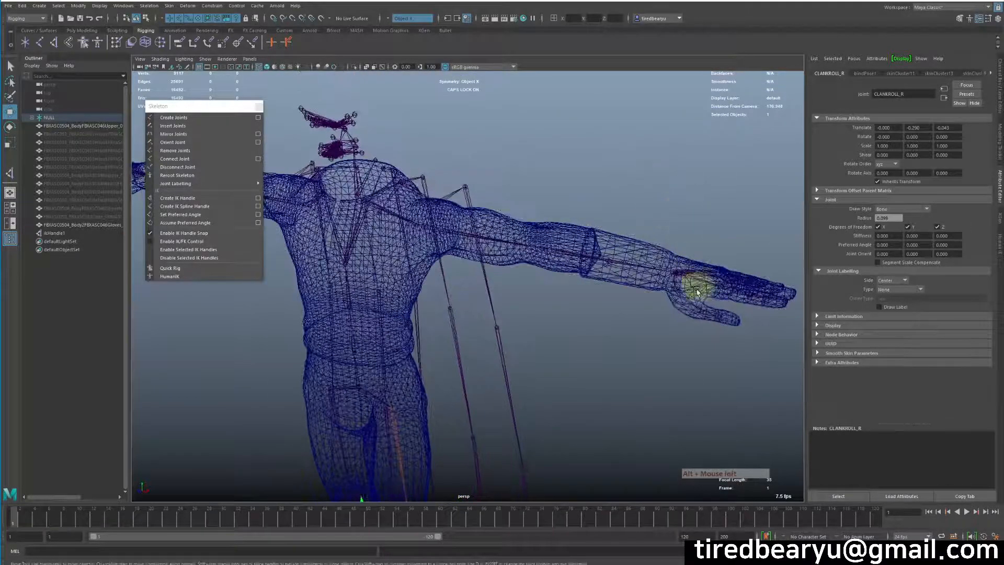
left_click_drag(680, 282, 746, 334)
key("f")
right_click_drag(746, 334, 691, 330, "alt")
left_click_drag(690, 329, 448, 307, "alt")
middle_click_drag(448, 307, 541, 262, "alt")
- Select the right toe joint and examine the feet and legs from several angles
left_click(478, 352)
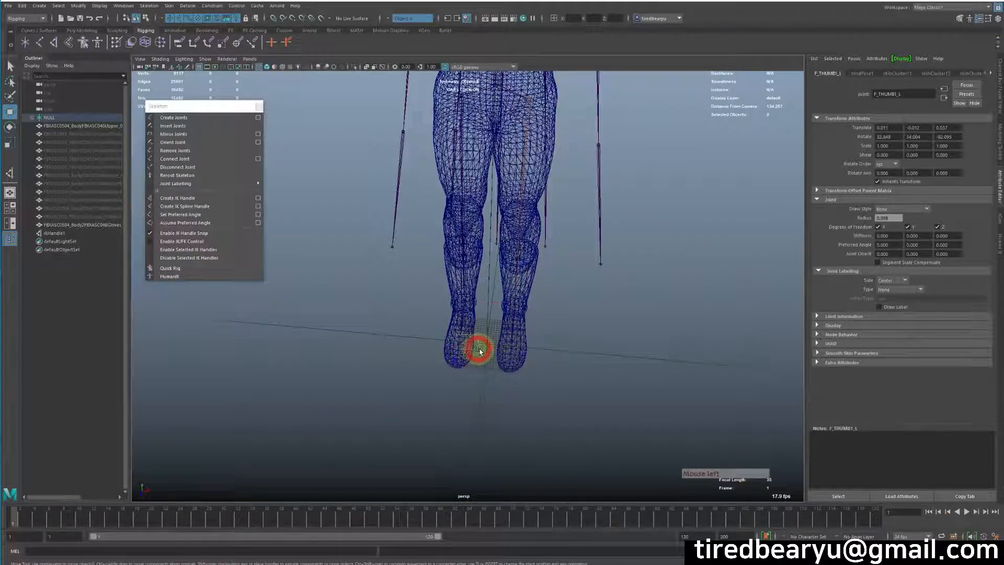
left_click_drag(478, 352, 433, 368, "alt")
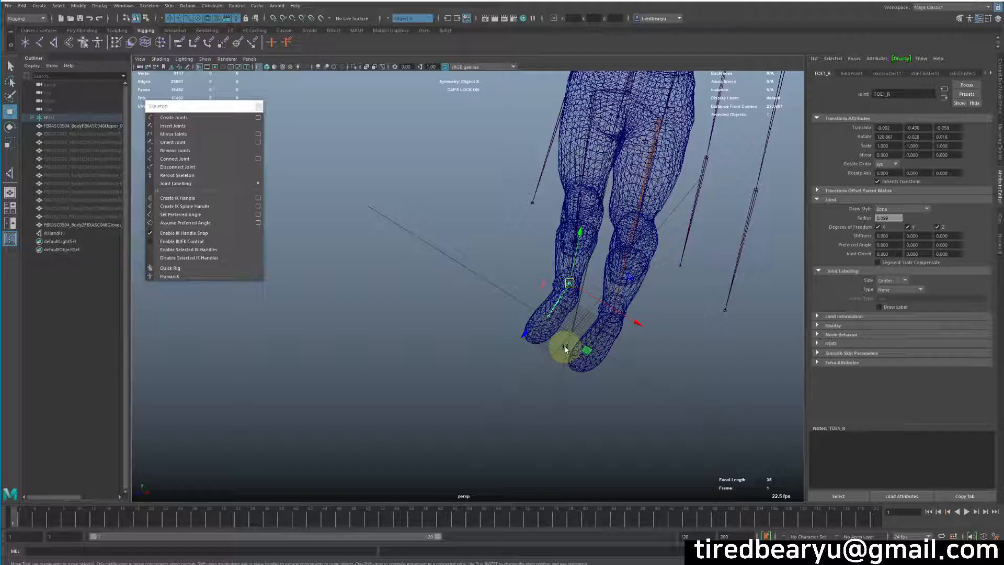
mouse_move(518, 217)
left_mouse_down("alt")
mouse_move(513, 225)
mouse_move(528, 224)
left_mouse_up("alt")
right_click_drag(529, 224, 471, 226, "alt")
middle_click_drag(468, 234, 459, 287, "alt")
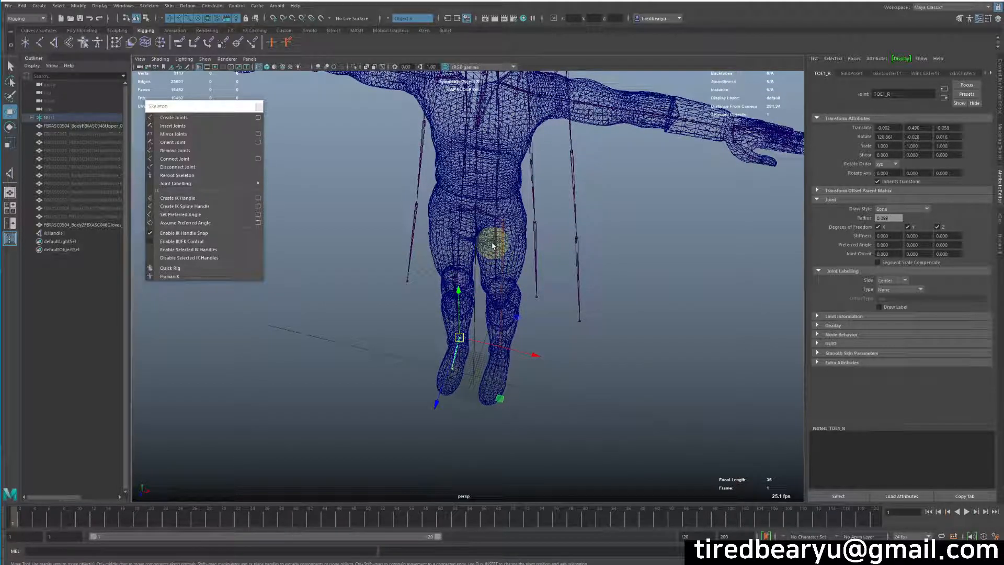
- Try moving the left elbow roll joint and undo the move
left_click_drag(513, 226, 399, 316, "alt")
middle_click_drag(399, 316, 523, 253, "alt")
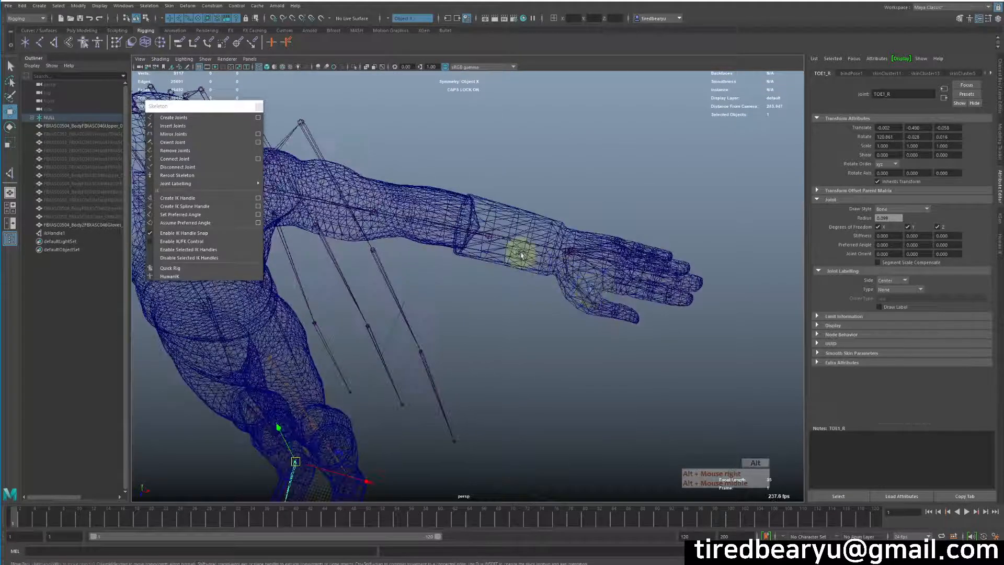
right_click_drag(523, 253, 640, 274, "alt")
left_click(632, 265)
middle_click_drag(635, 316, 599, 325)
key("ctrl+z")
right_click_drag(525, 335, 353, 301, "alt")
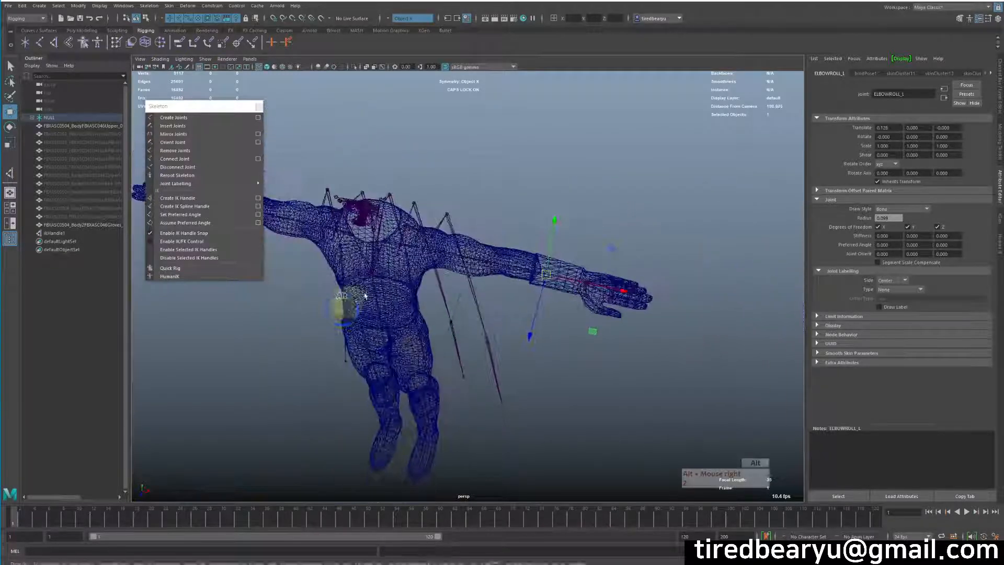
middle_click_drag(352, 301, 482, 182, "alt")
right_click_drag(481, 182, 584, 225, "alt")
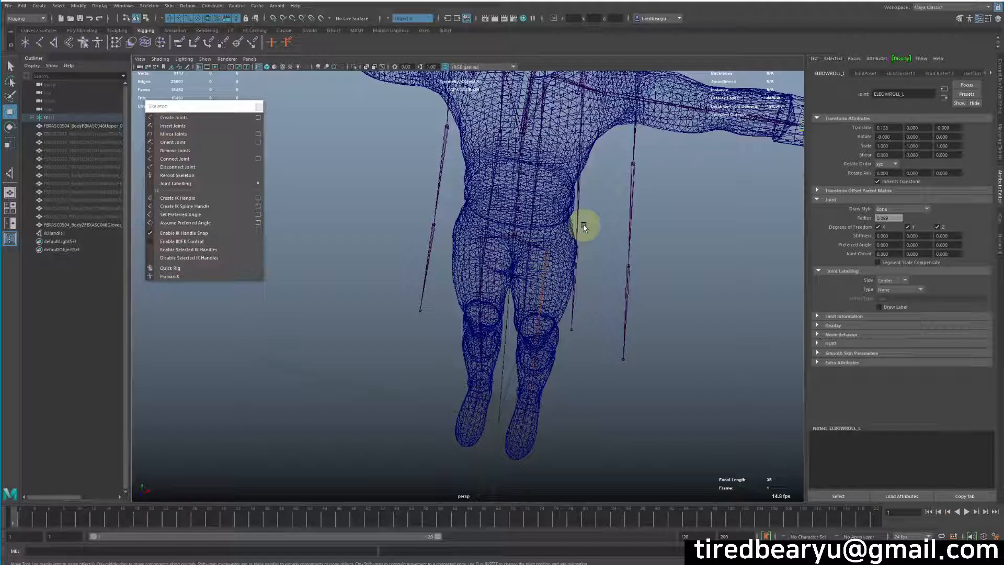
left_click_drag(620, 256, 628, 237, "alt")
middle_click_drag(645, 278, 655, 200, "alt")
left_click_drag(656, 201, 651, 190, "alt")
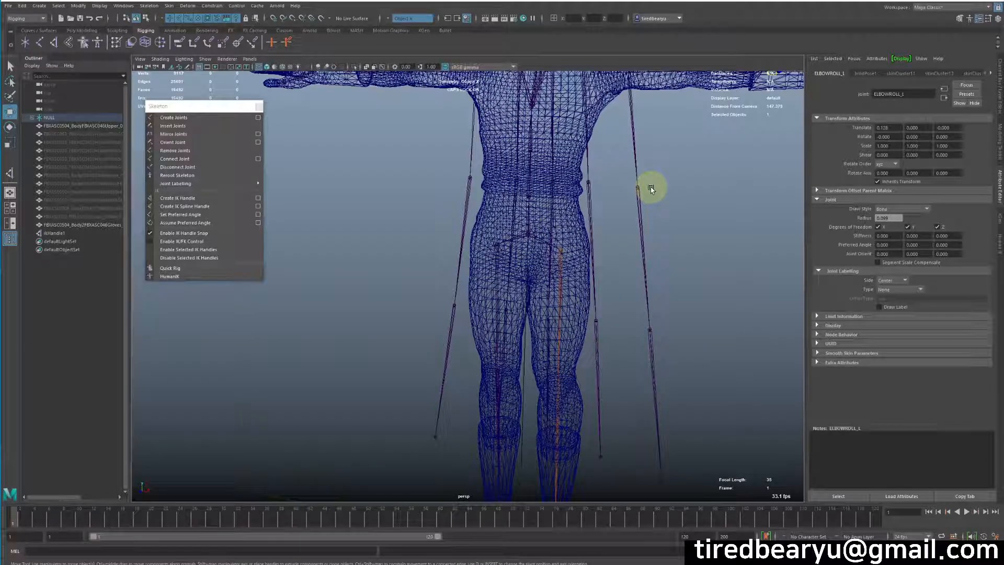